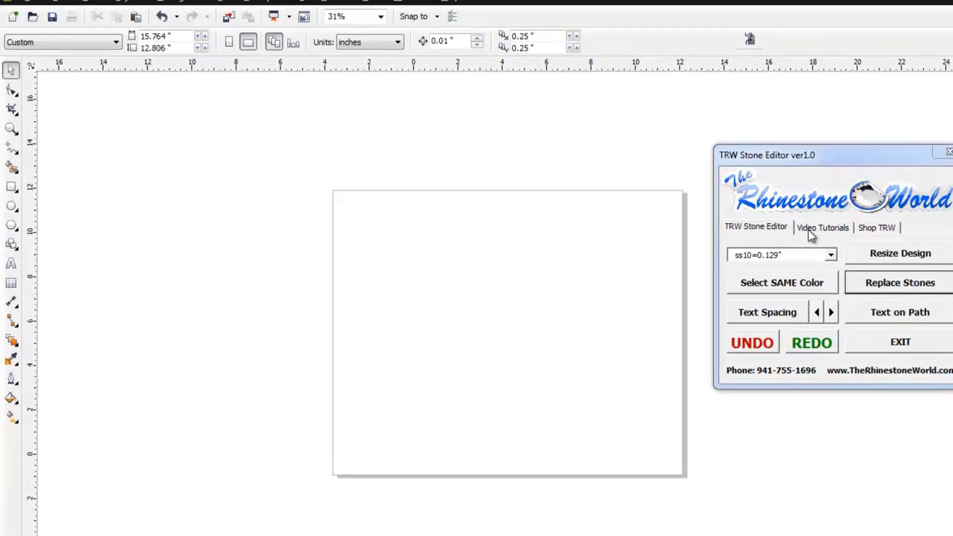
left_click(662, 207)
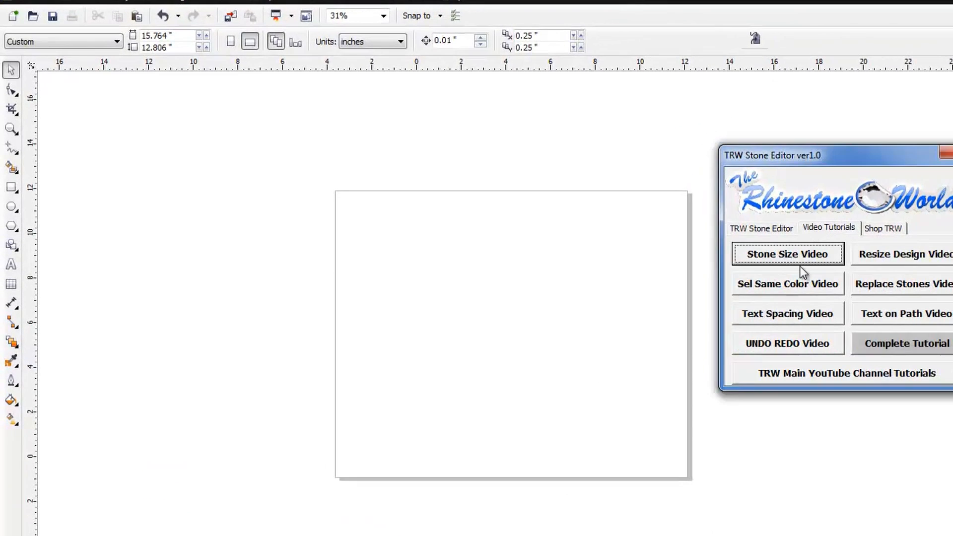
left_click(762, 229)
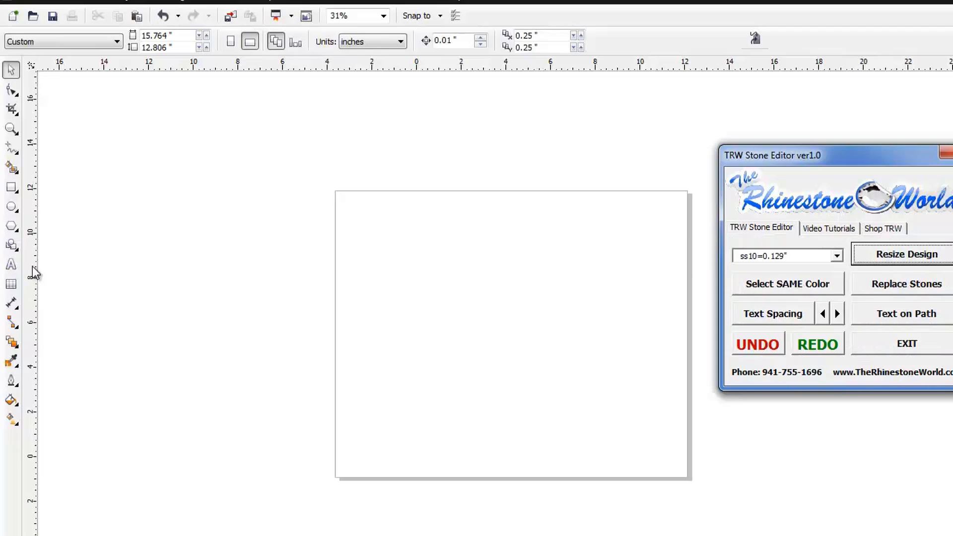
Step: Add the artistic text "Baseball" in TRW 77 U/L/# on the page and enlarge it proportionally to about 242 pt
left_click(11, 265)
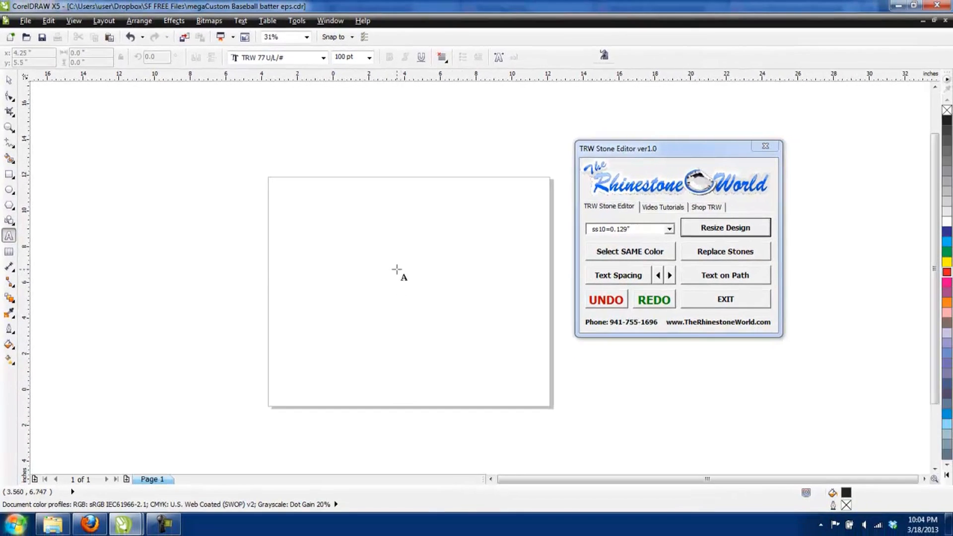
left_click(386, 269)
type("B")
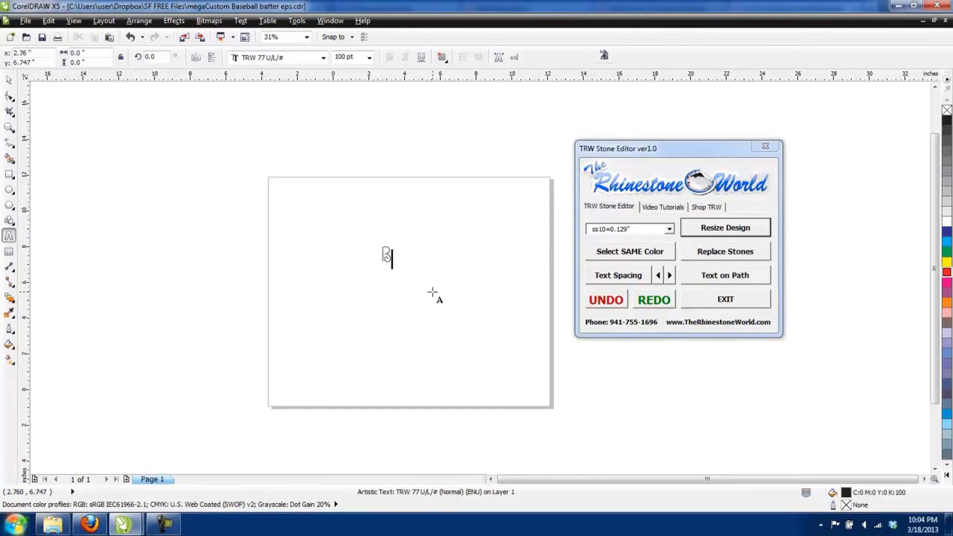
type("aseball")
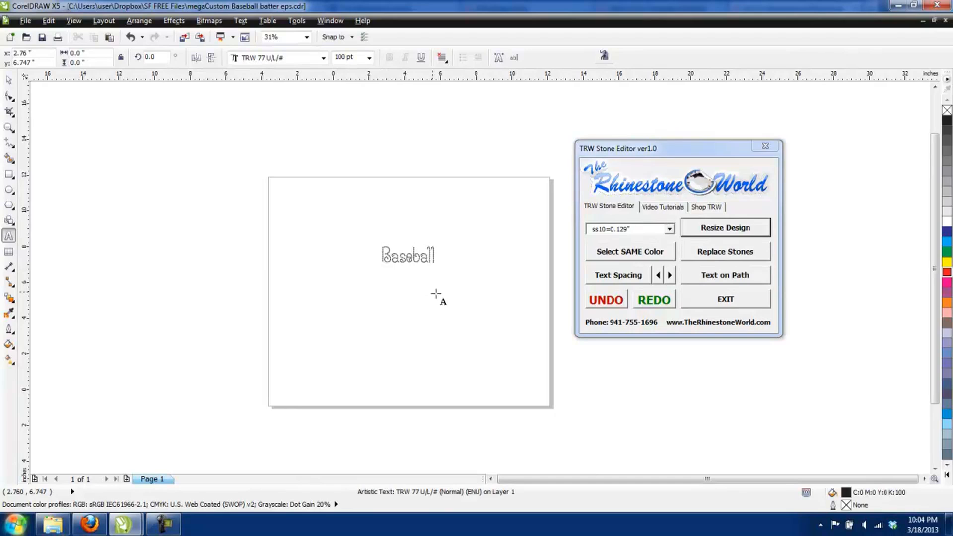
key("ctrl+space")
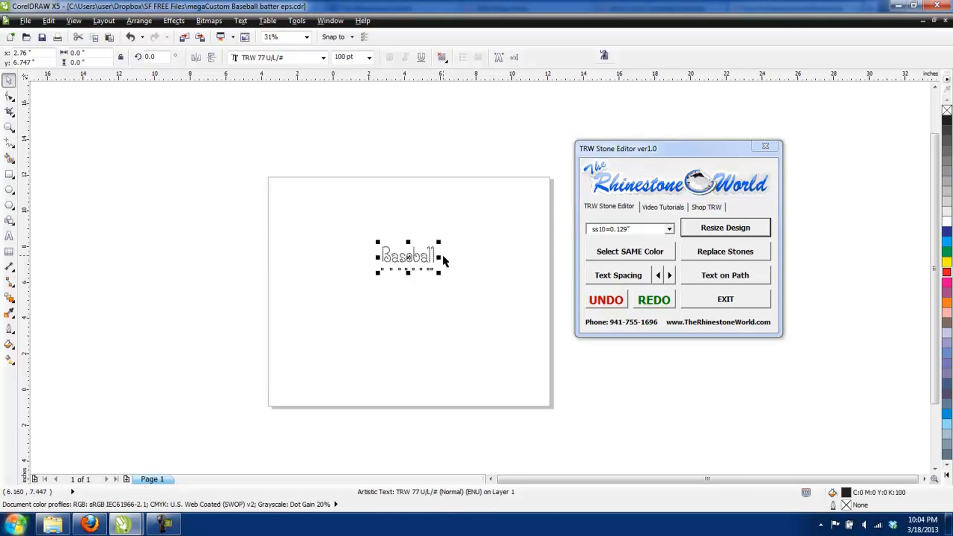
left_click_drag(441, 243, 515, 211)
scroll(471, 238, "up", 1)
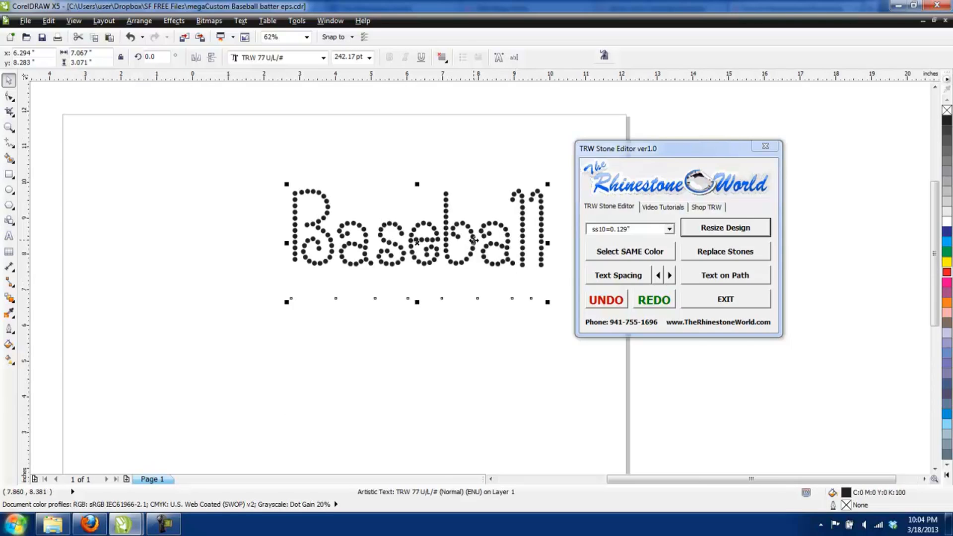
Step: Tighten and loosen the letter spacing of "Baseball" in increments, finishing near its original spacing with the Stone Editor moved clear of the text
left_click(659, 276)
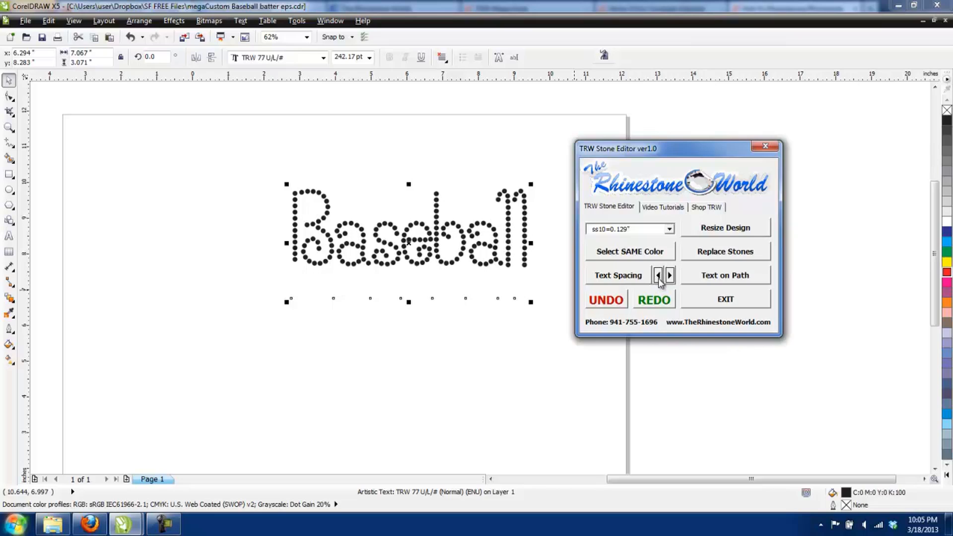
left_click(658, 276)
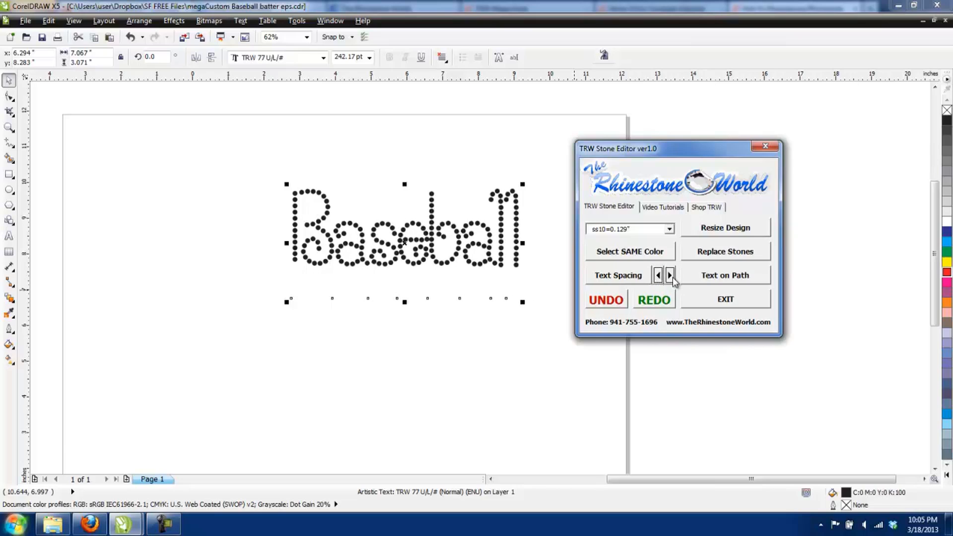
left_click(670, 276)
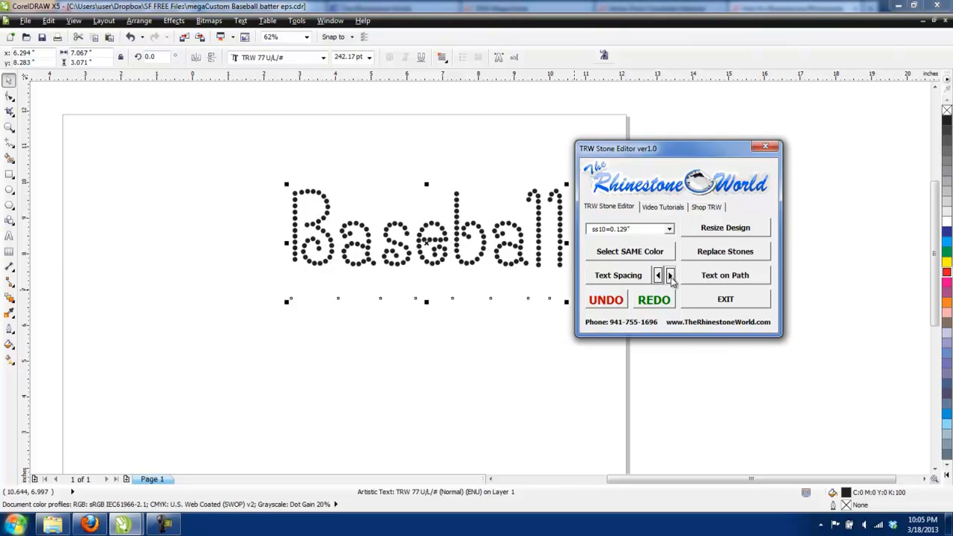
left_click(670, 276)
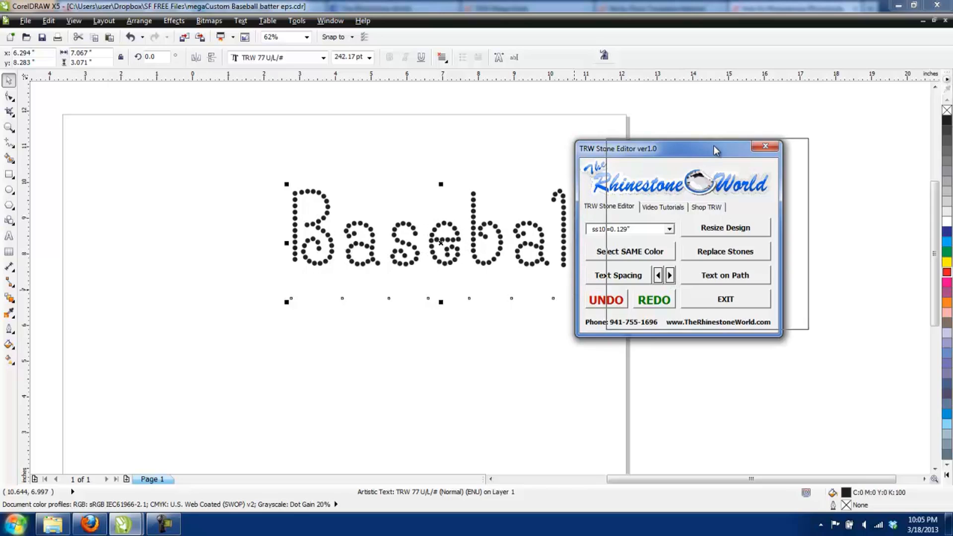
left_click_drag(685, 156, 714, 150)
left_click(688, 272)
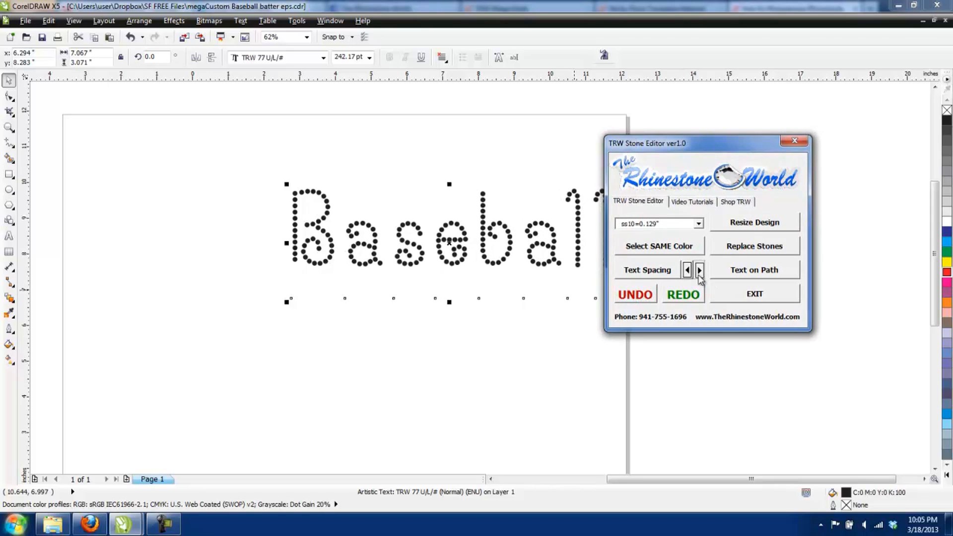
left_click(688, 272)
left_click(687, 272)
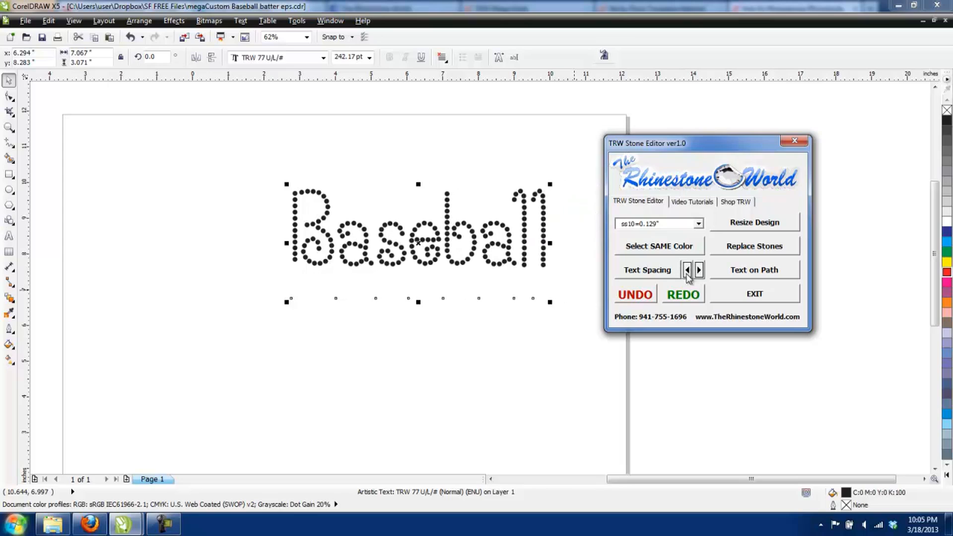
Step: Widen the letter spacing of "Baseball" slightly with the interactive Text Spacing handle
left_click(654, 273)
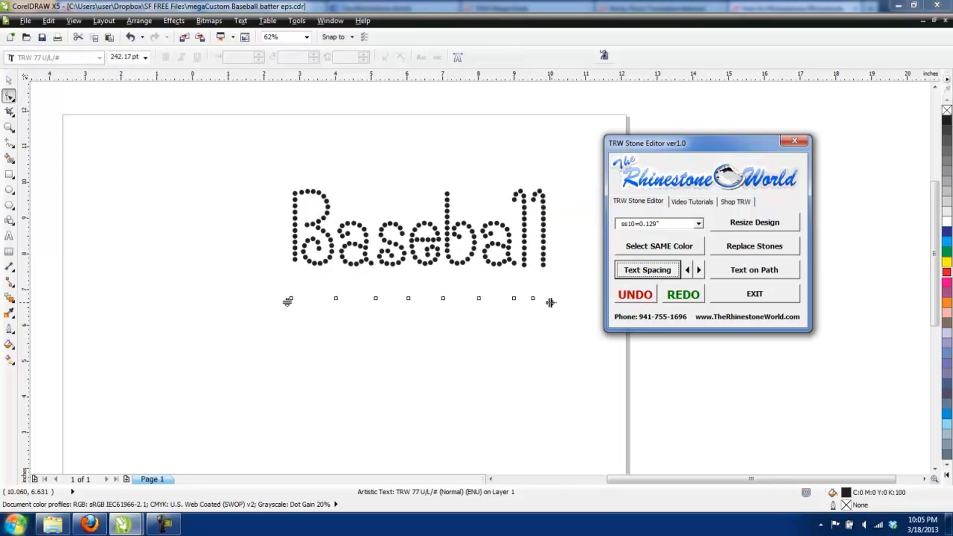
left_click_drag(550, 302, 565, 302)
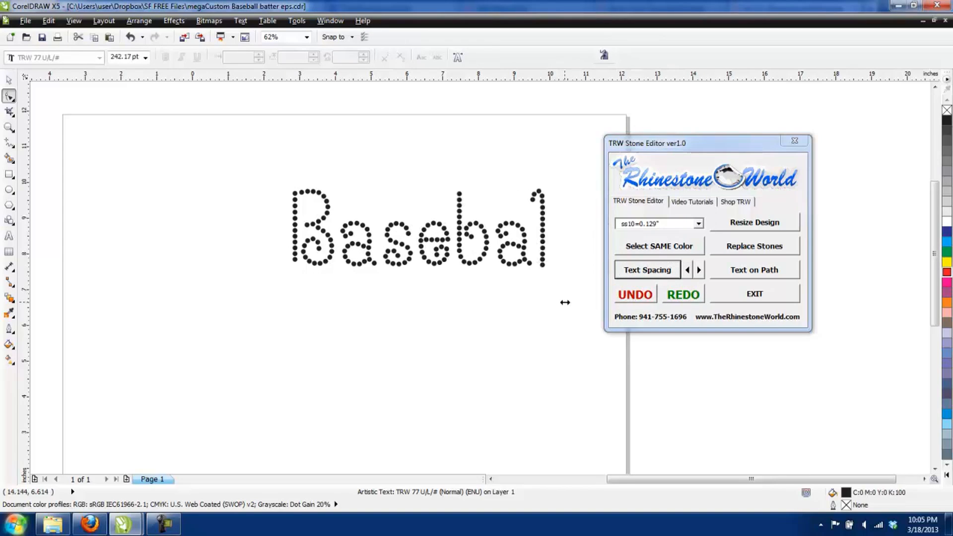
left_click(9, 79)
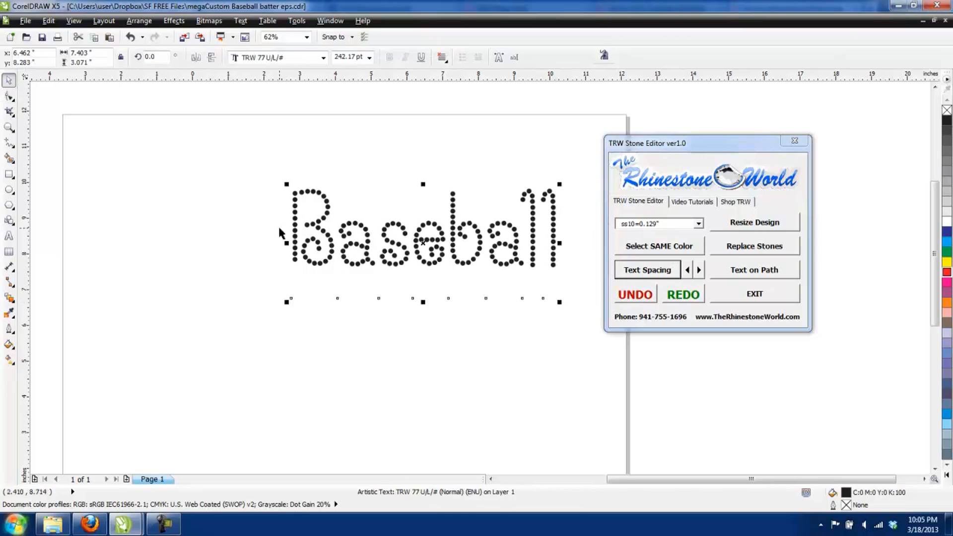
Step: Change the font of the "Baseball" text to TRW MegaBling Font Pack 1 RF
left_click(313, 223)
left_click(323, 58)
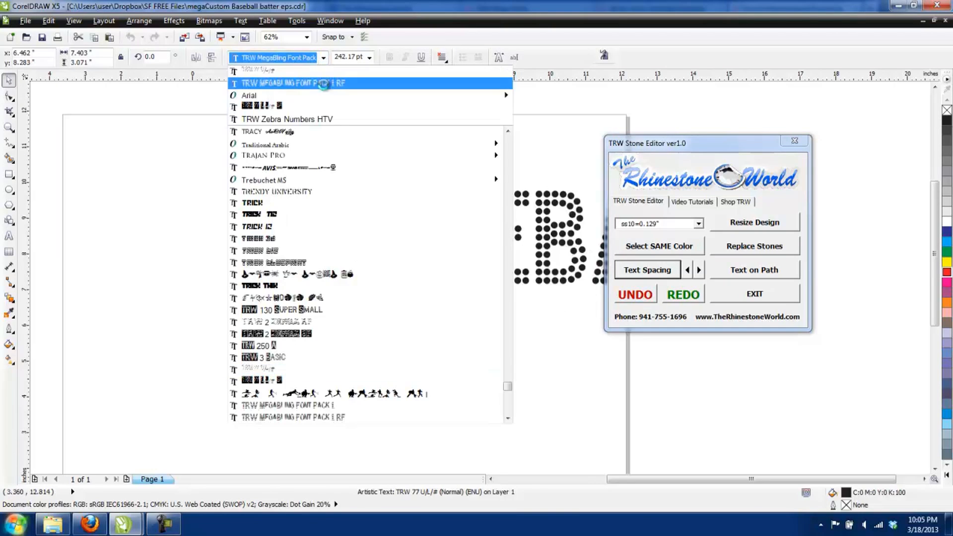
left_click(324, 83)
Step: Replace the wording of the "Baseball" text with "SAILORS"
double_click(343, 217)
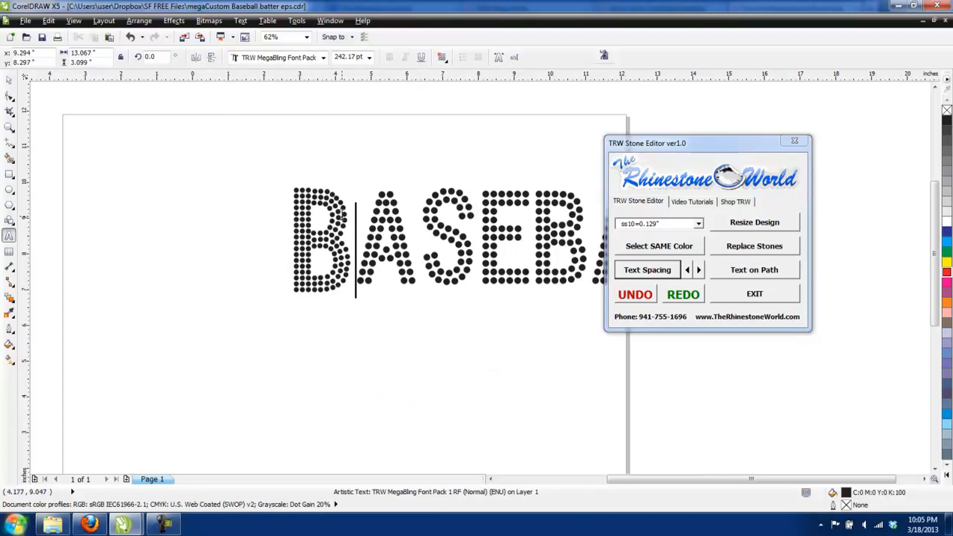
key("Delete")
key("Delete")
key("Delete")
key("Delete")
key("Delete")
key("Delete")
key("Delete")
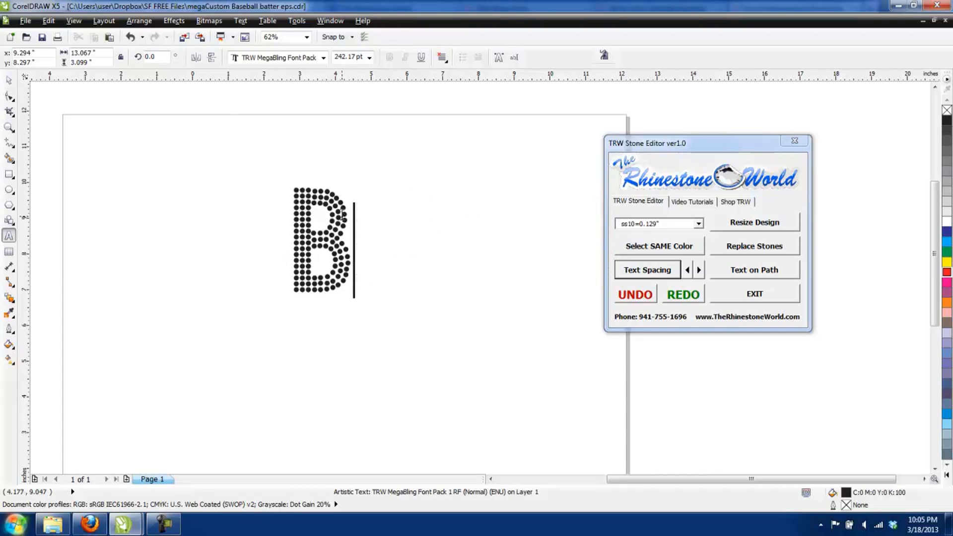
key("BackSpace")
type("SAILOR")
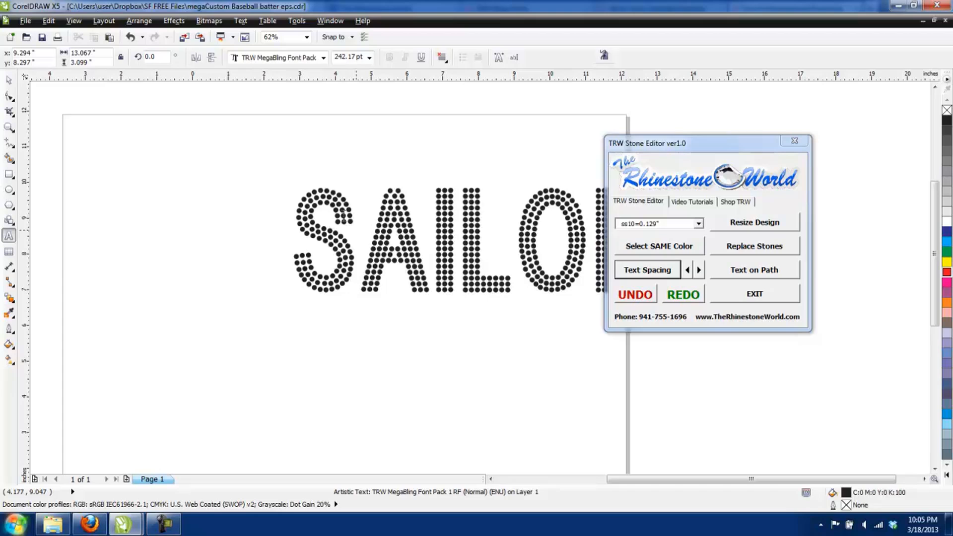
key("Escape")
Step: Move the SAILORS text towards the page's upper left corner and tighten its letter spacing by a few increments
left_click(10, 81)
left_click_drag(406, 245, 280, 205)
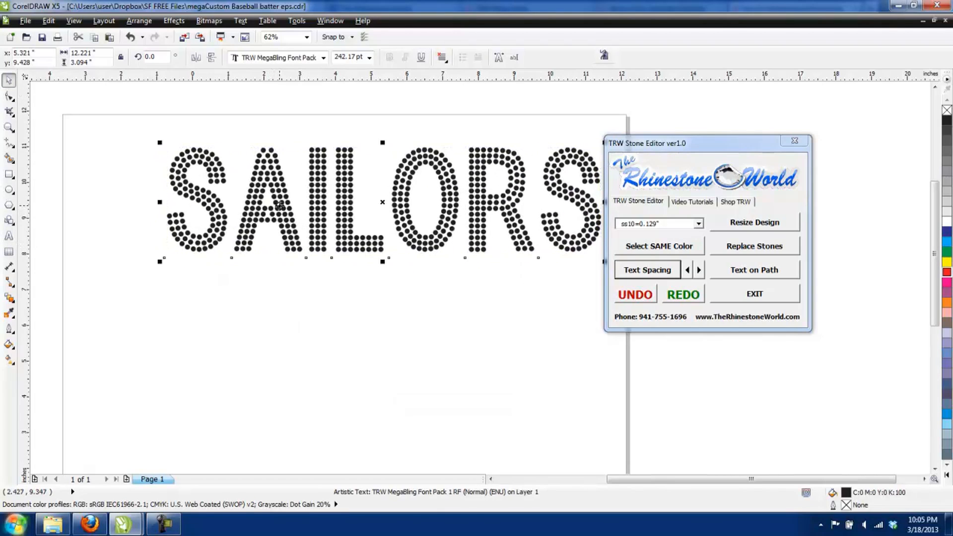
left_click(688, 270)
left_click(688, 270)
left_click(688, 270)
left_click(688, 270)
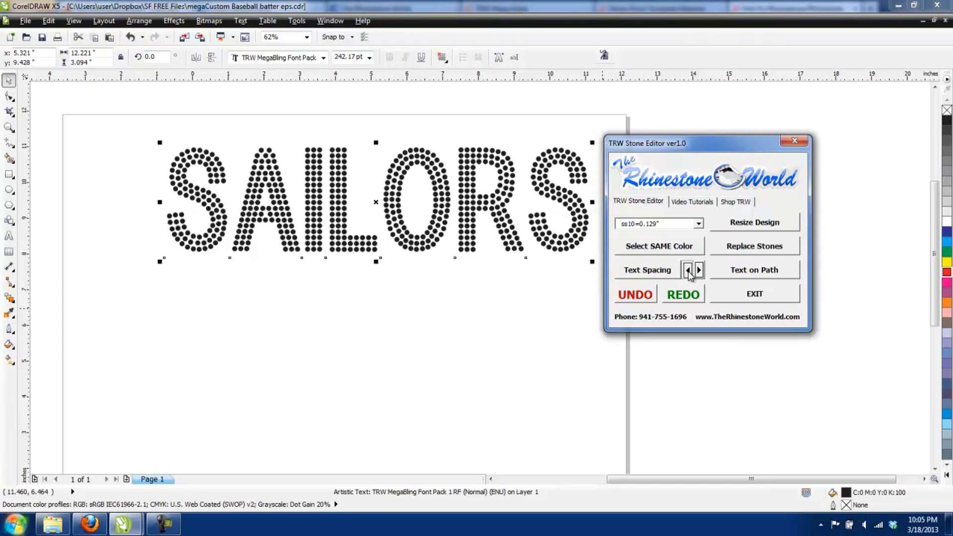
left_click(749, 228)
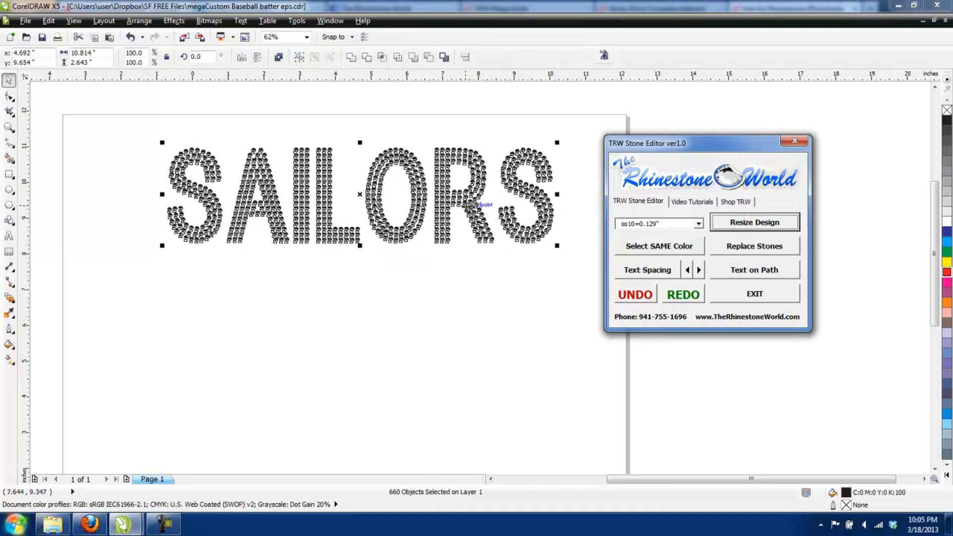
left_click(644, 295)
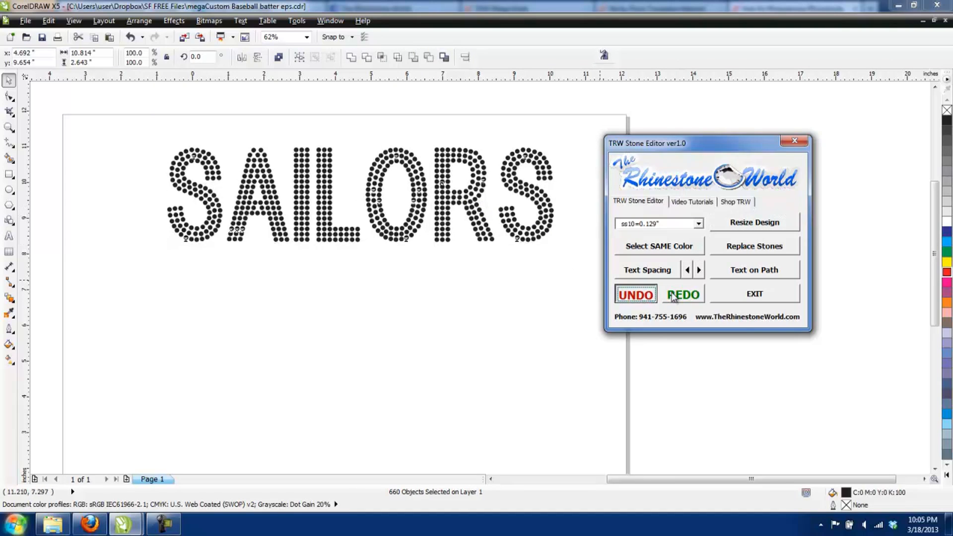
left_click(673, 295)
Step: Tighten the letter spacing of the SAILORS text by several more increments
left_click(687, 271)
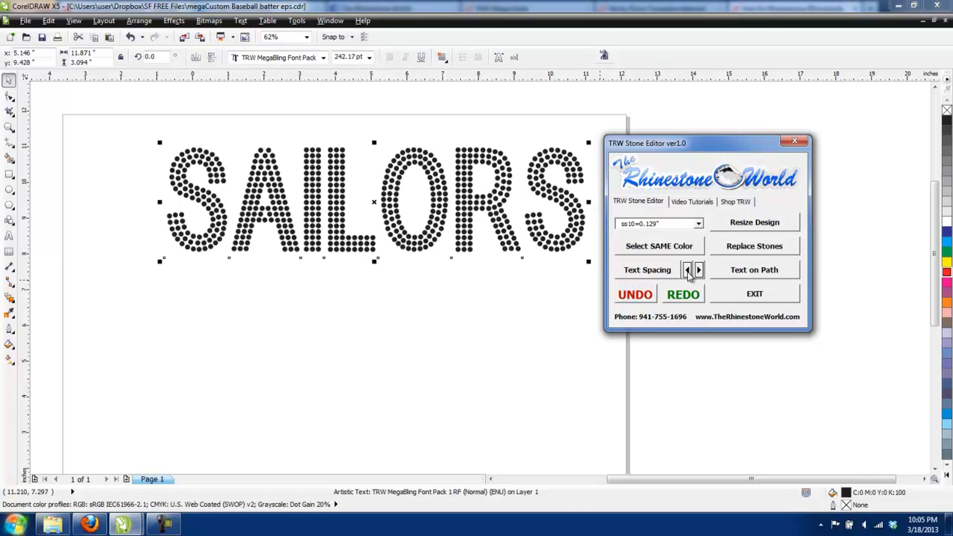
left_click(688, 272)
left_click(688, 272)
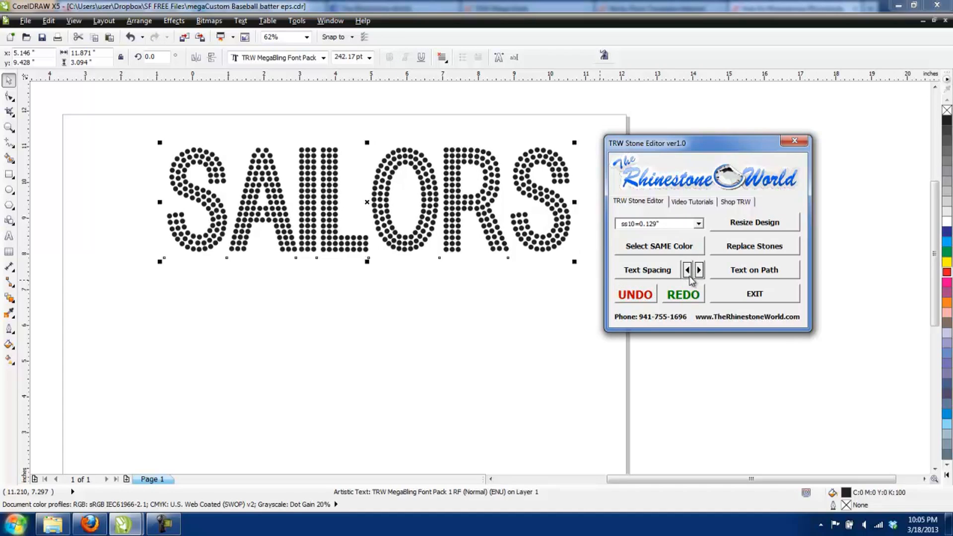
Step: Resize the SAILORS design for ss10=0.129" stones, move it slightly lower on the page and deselect it
left_click(757, 226)
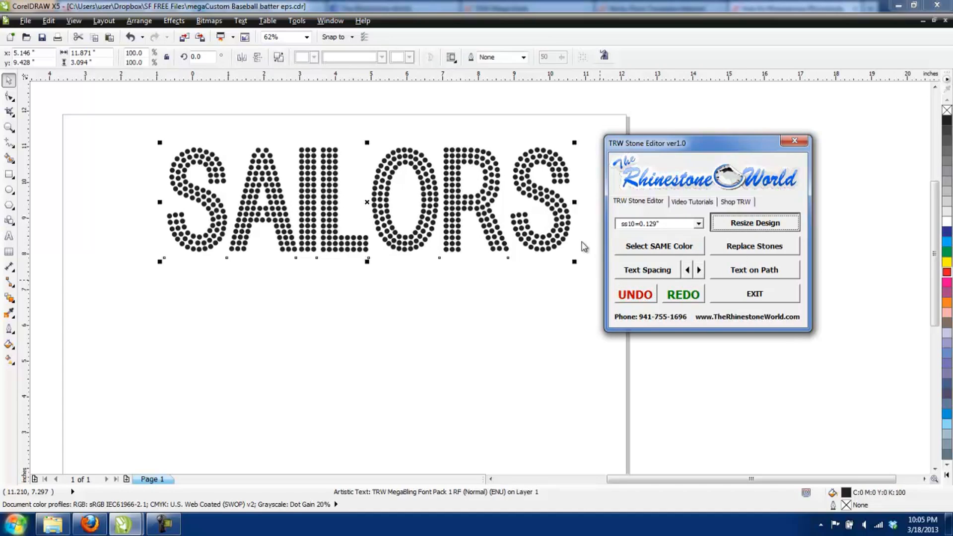
left_click_drag(457, 206, 484, 242)
left_click(255, 162)
Step: Add the lowercase artistic text "baseball" in TRW 77 U/L/# at 100 pt near the lower edge of SAILORS
left_click(9, 236)
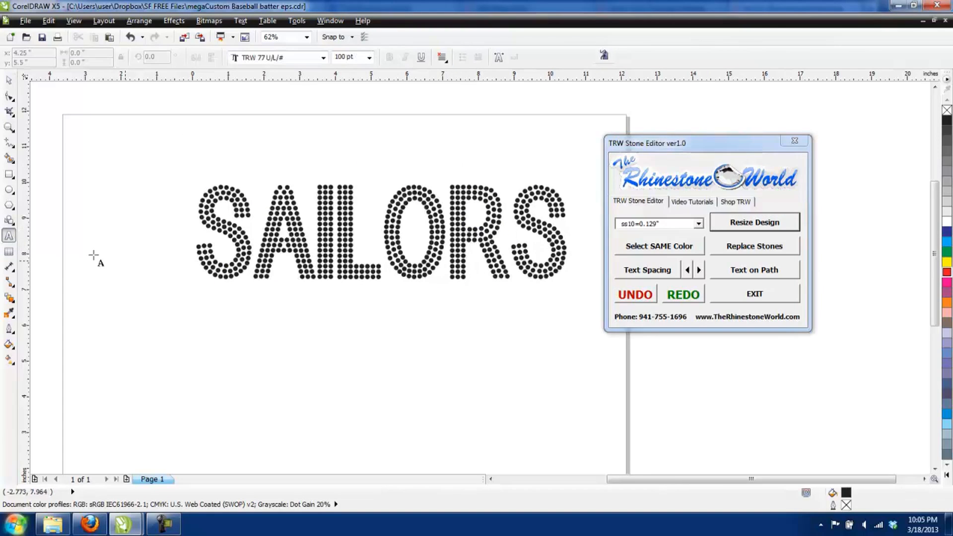
left_click(390, 317)
type("B")
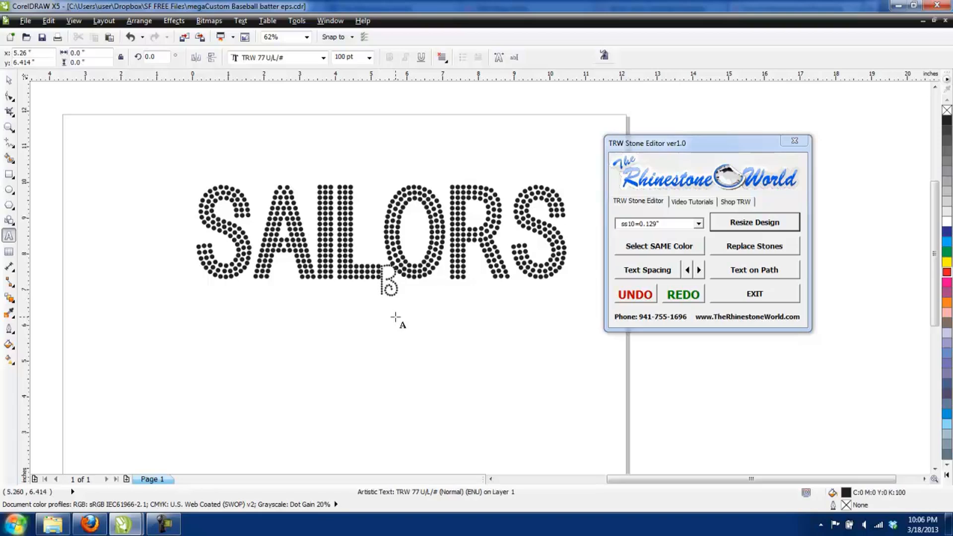
type("ASEB")
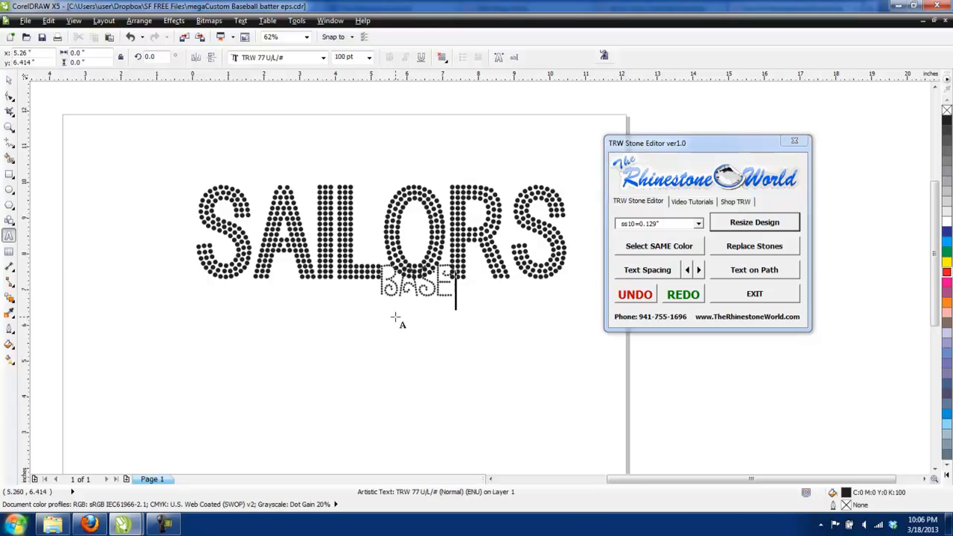
key("BackSpace")
key("BackSpace")
key("BackSpace")
key("BackSpace")
key("BackSpace")
type("b")
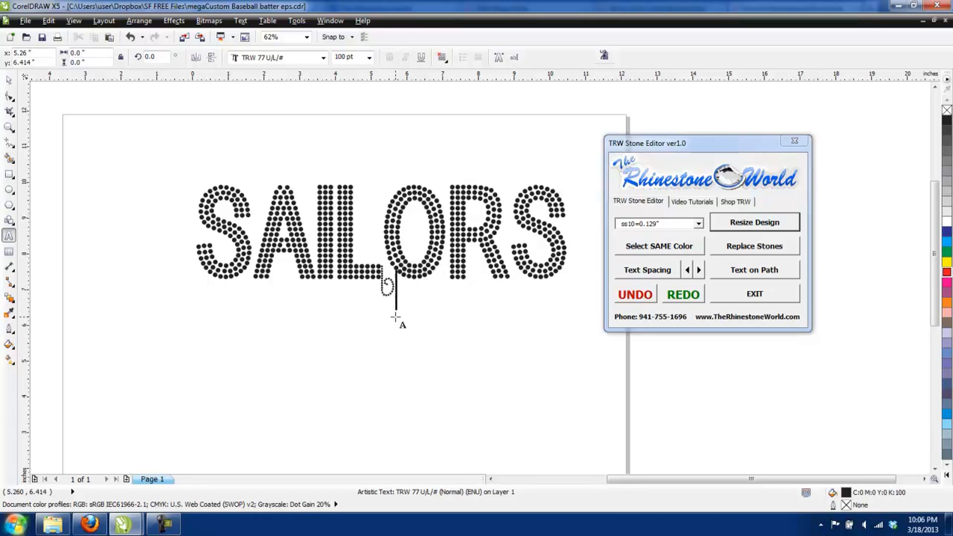
type("aseball")
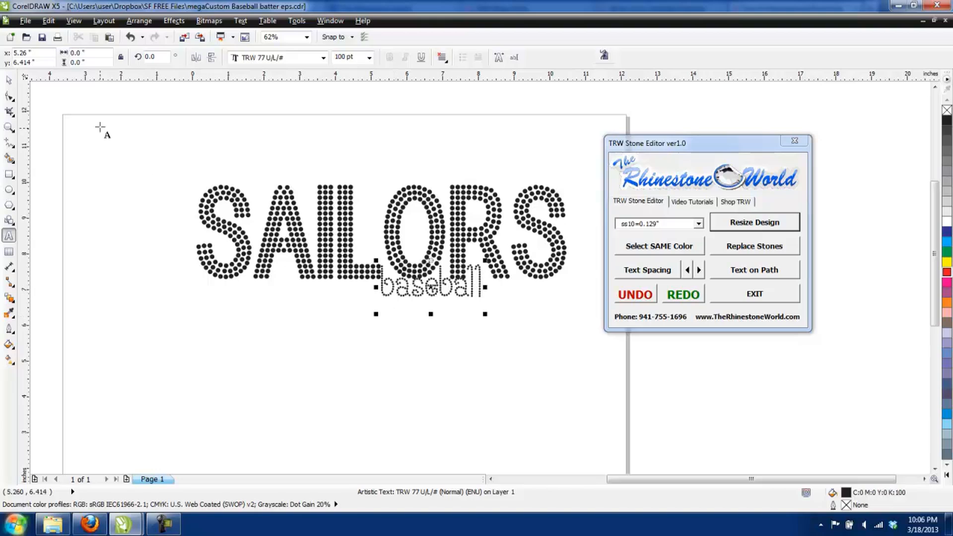
Step: Move the "baseball" text just below SAILORS and change its font to TRW 130 Super Small
left_click(9, 80)
left_click_drag(441, 290, 399, 316)
left_click(324, 58)
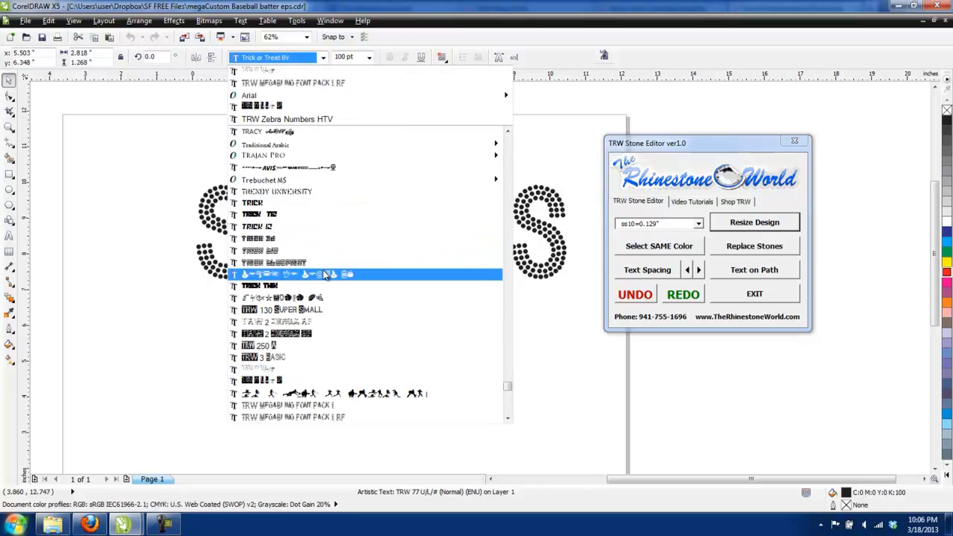
left_click(327, 310)
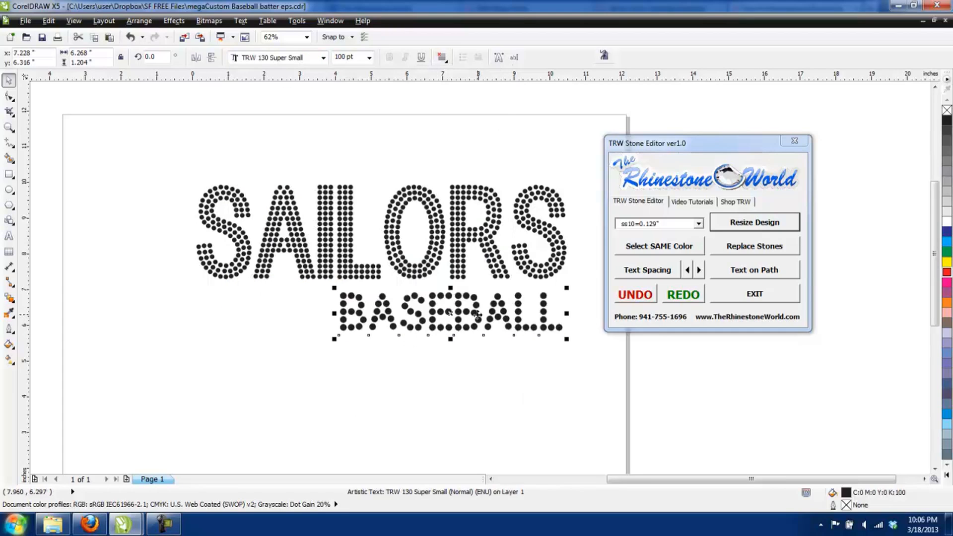
Step: Scale the BASEBALL text down to about 70.6 pt and position it just beneath SAILORS
left_click_drag(477, 314, 425, 323)
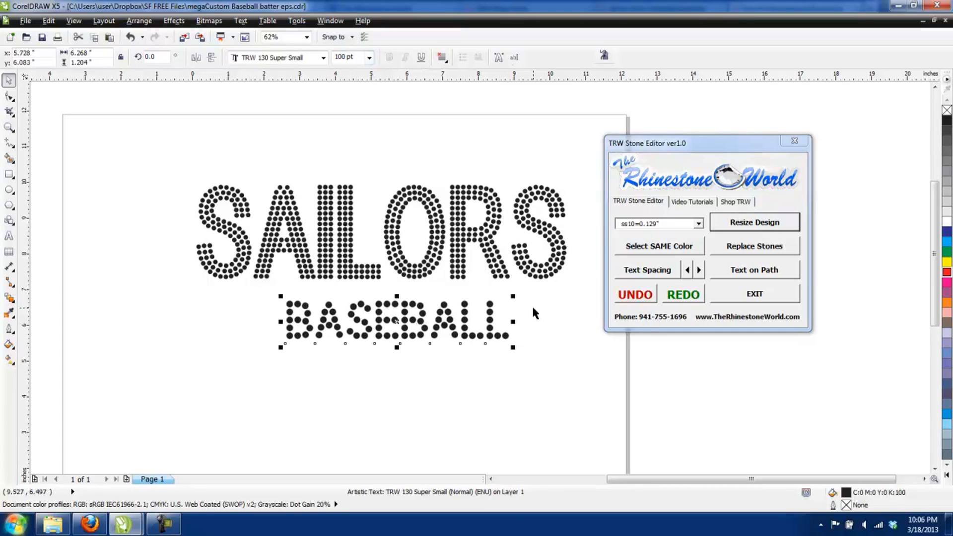
left_click_drag(515, 295, 469, 309)
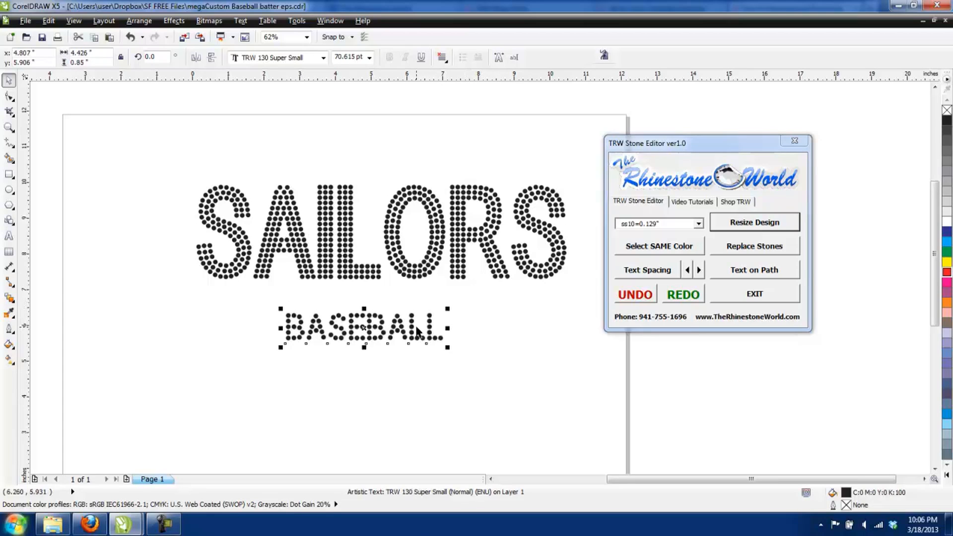
left_click_drag(417, 330, 437, 305)
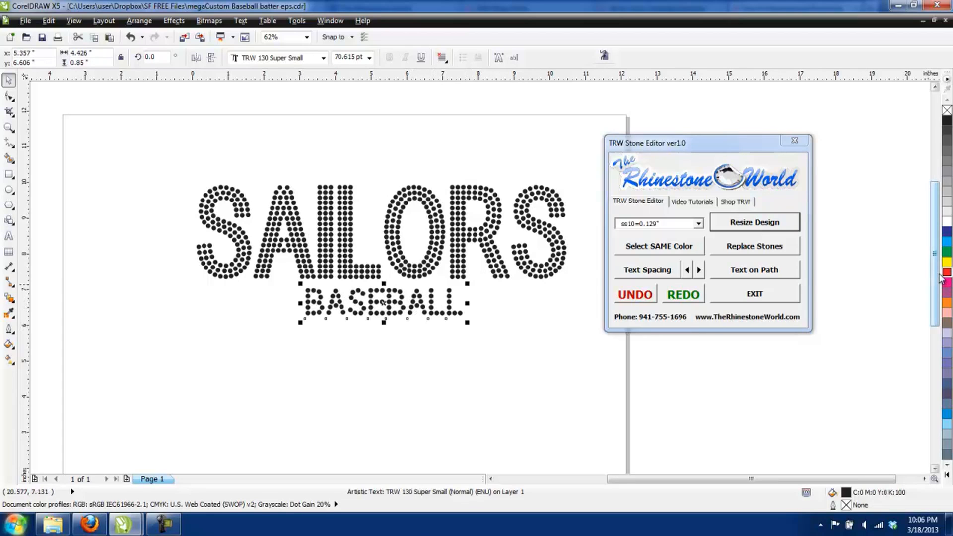
Step: Fill the BASEBALL text with red, shift it slightly toward the middle of SAILORS and deselect it
left_click(946, 272)
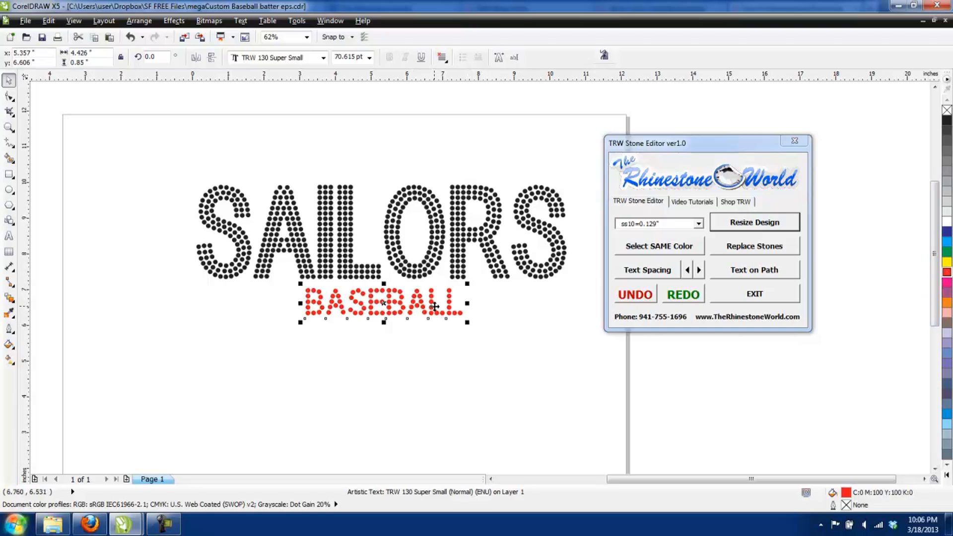
left_click_drag(435, 307, 441, 306)
left_click(436, 330)
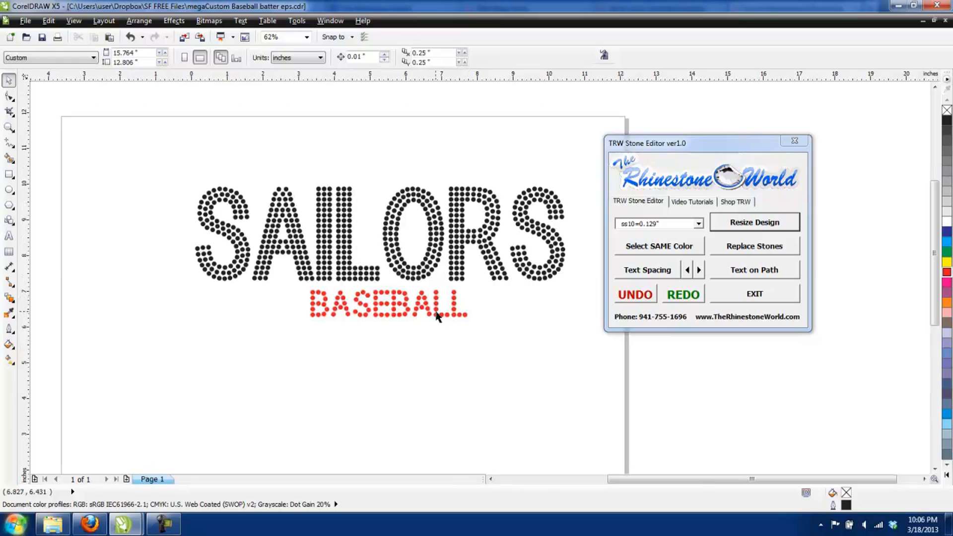
Step: Widen the BASEBALL letter spacing until the text is about 8.2 inches wide and center it beneath SAILORS
left_click(461, 315)
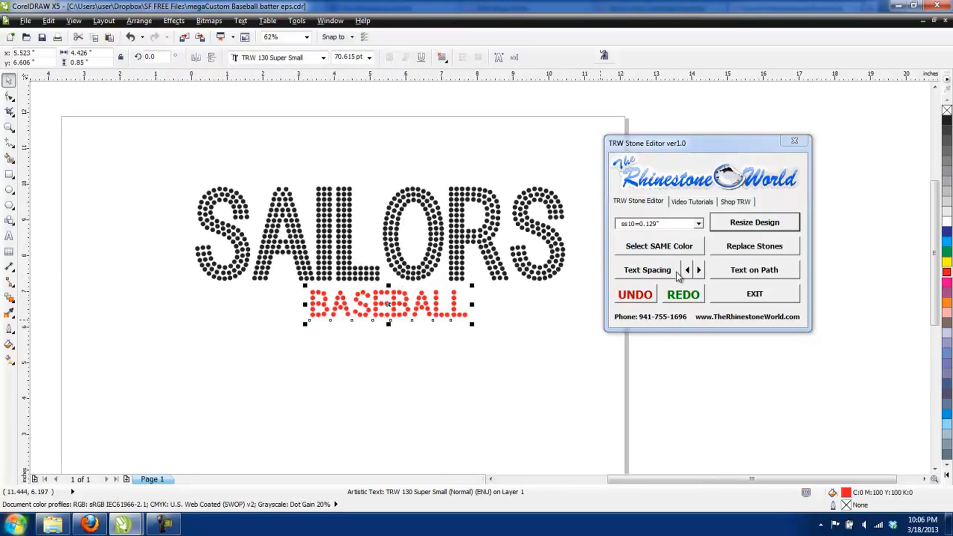
left_click(679, 276)
left_click_drag(475, 325, 601, 326)
left_click(8, 79)
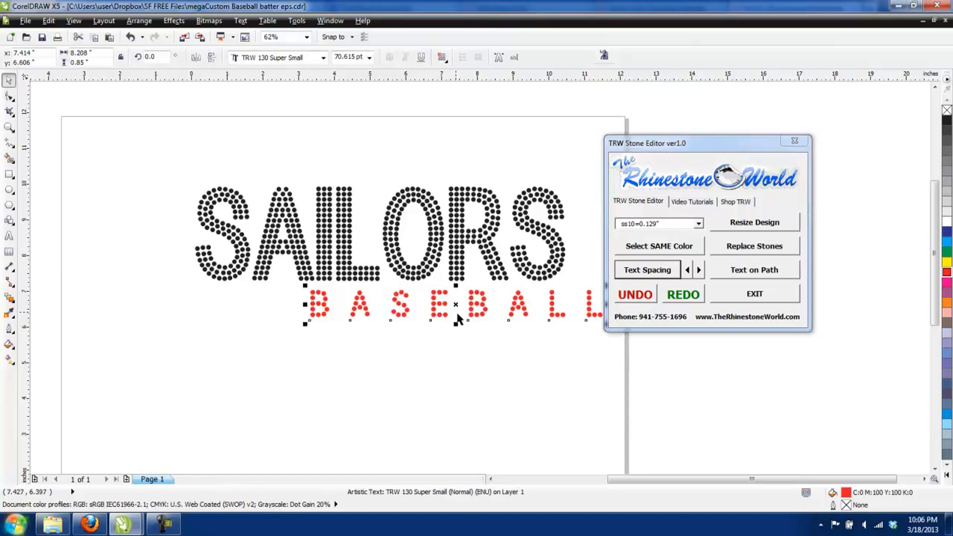
left_click_drag(440, 304, 374, 303)
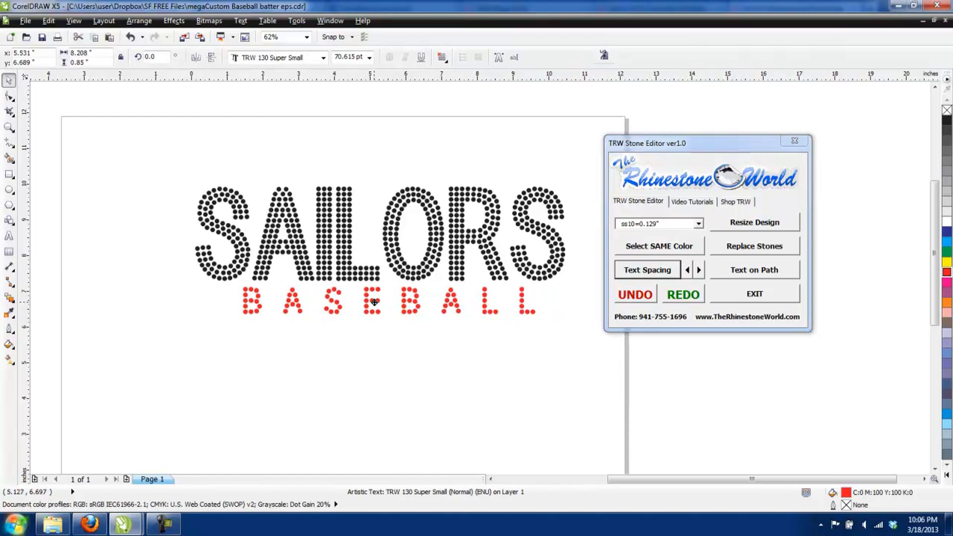
left_click(389, 347)
Step: Resize the BASEBALL text for ss10=0.129" stones and deselect it
scroll(397, 321, "down", 1)
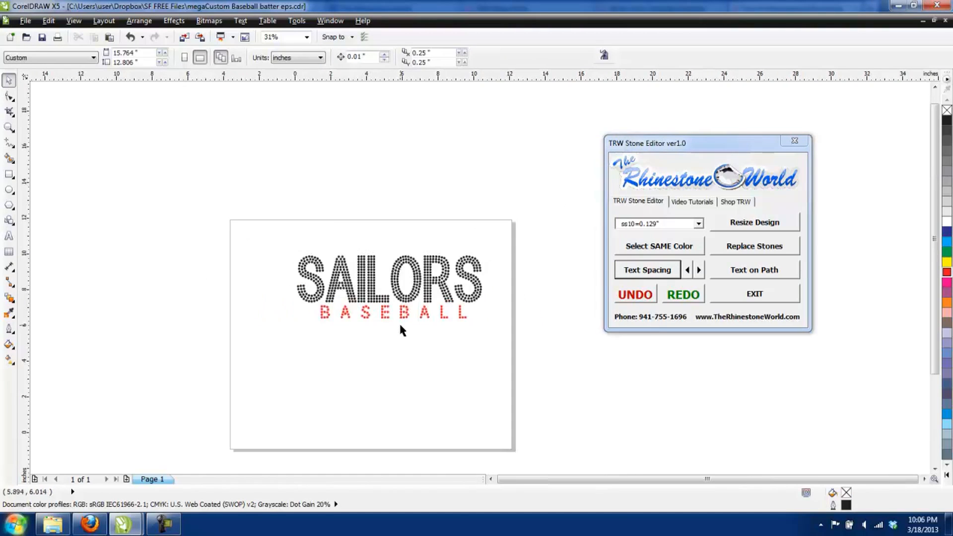
left_click(370, 310)
left_click(744, 227)
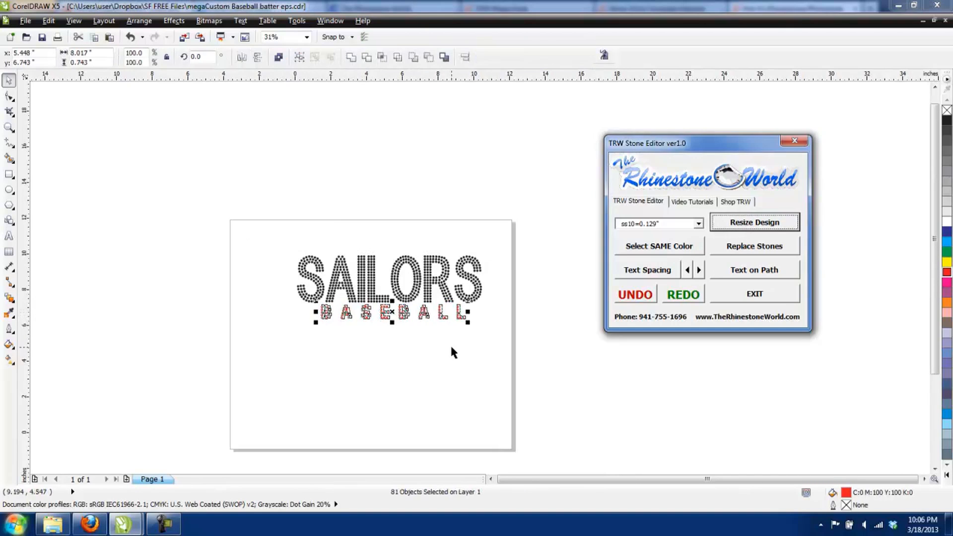
left_click(437, 341)
scroll(434, 320, "up", 1)
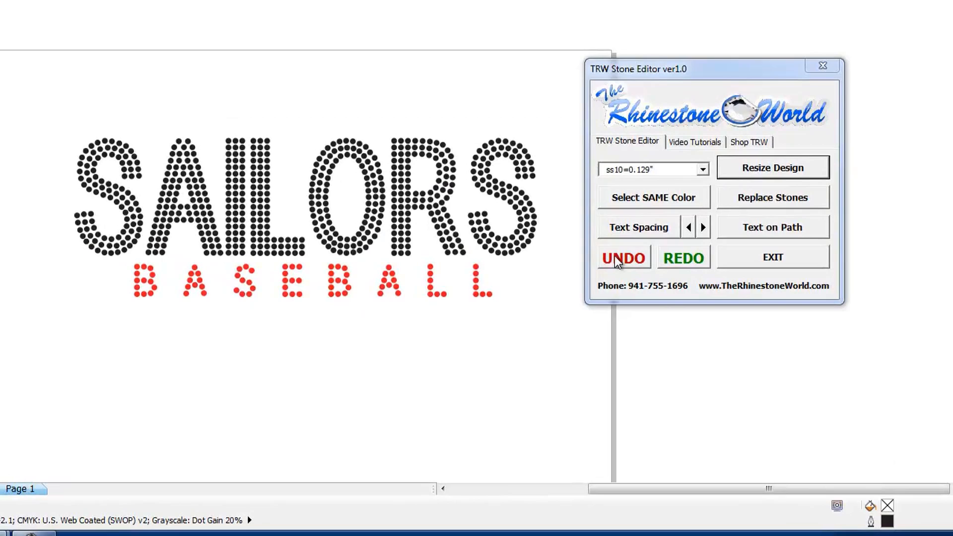
Step: Undo the stone resize of BASEBALL and spread its letters slightly wider with Text Spacing
left_click(617, 261)
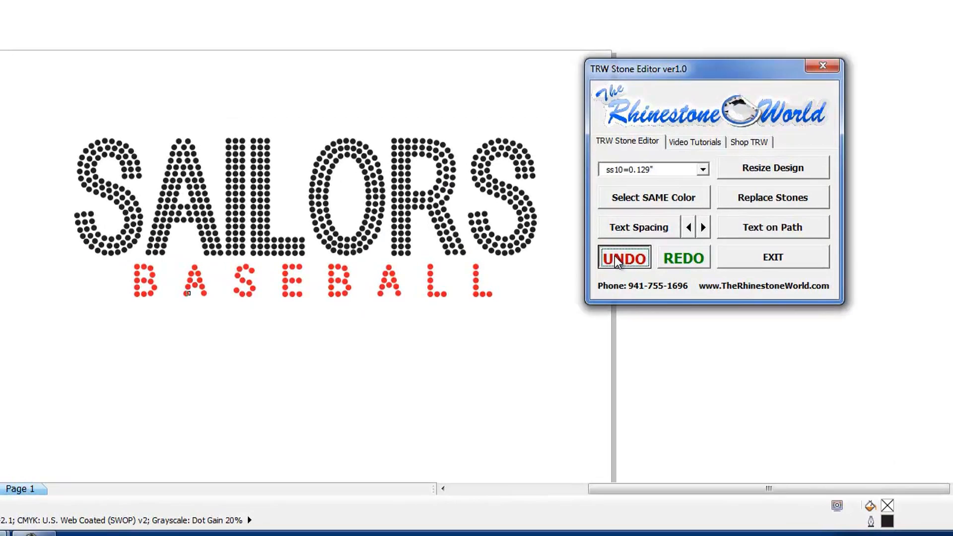
left_click(652, 235)
mouse_move(504, 307)
left_mouse_down()
mouse_move(336, 312)
mouse_move(518, 318)
left_mouse_up()
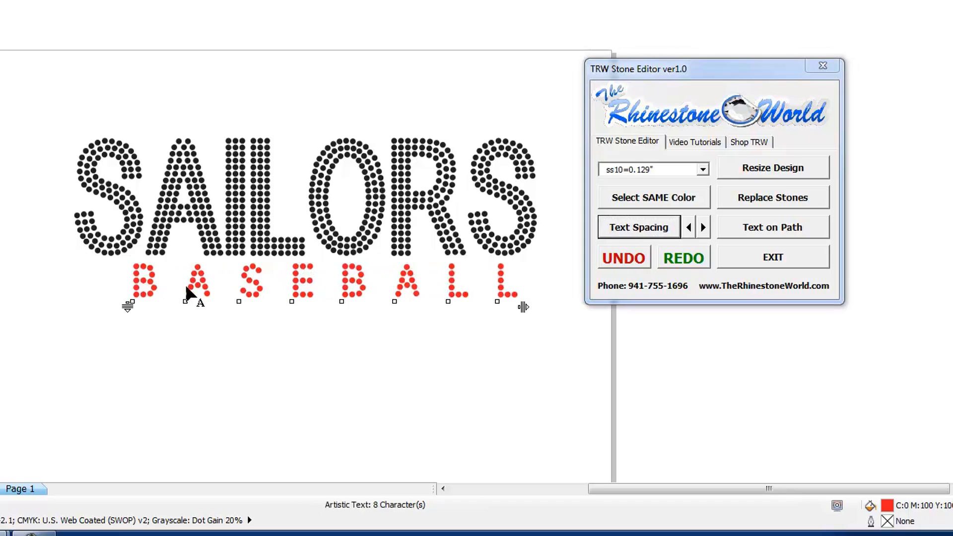
Step: Delete the black SAILORS stones and move the BASEBALL text up into their place
left_click_drag(38, 111, 549, 255)
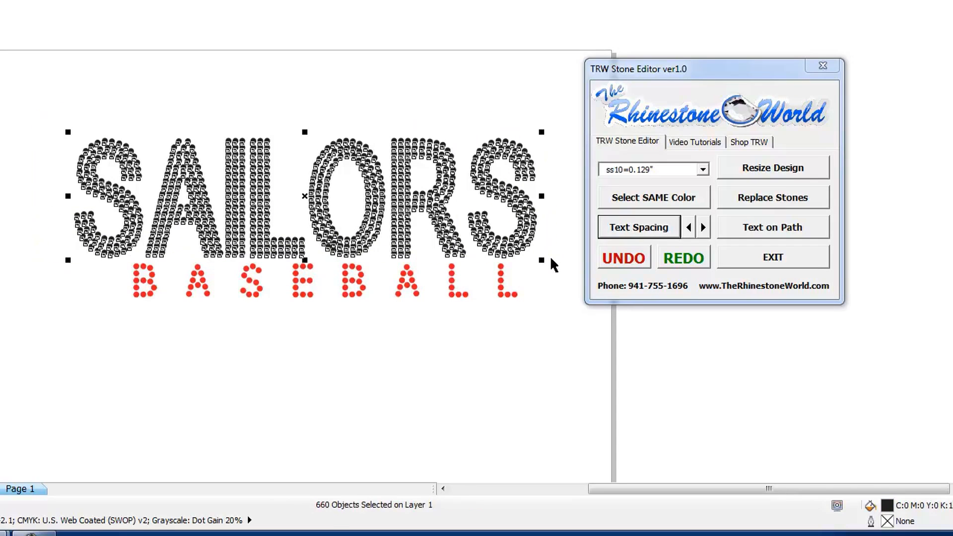
key("Delete")
left_click_drag(364, 280, 362, 236)
left_click(362, 238)
Step: Tighten the BASEBALL letter spacing to about two-thirds of its current width
left_click(626, 231)
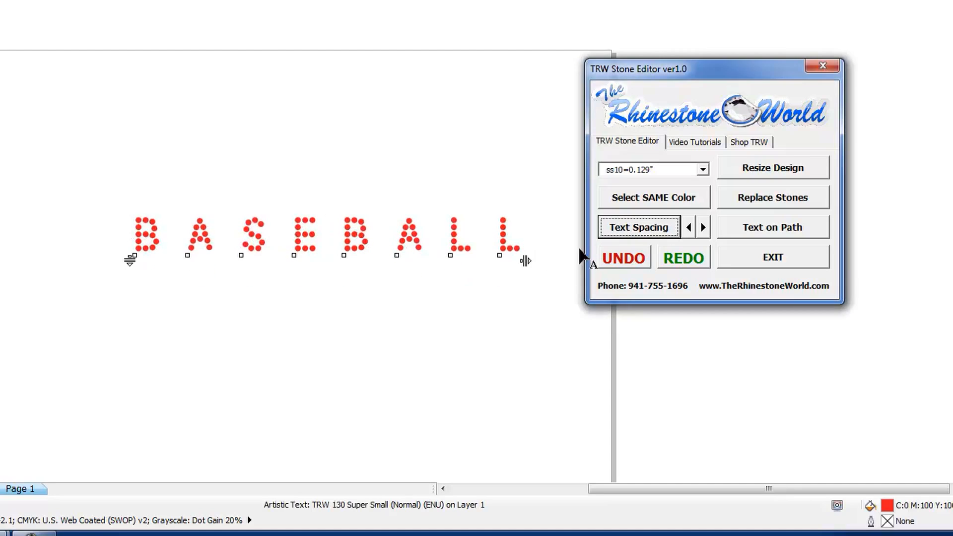
left_click_drag(526, 261, 392, 261)
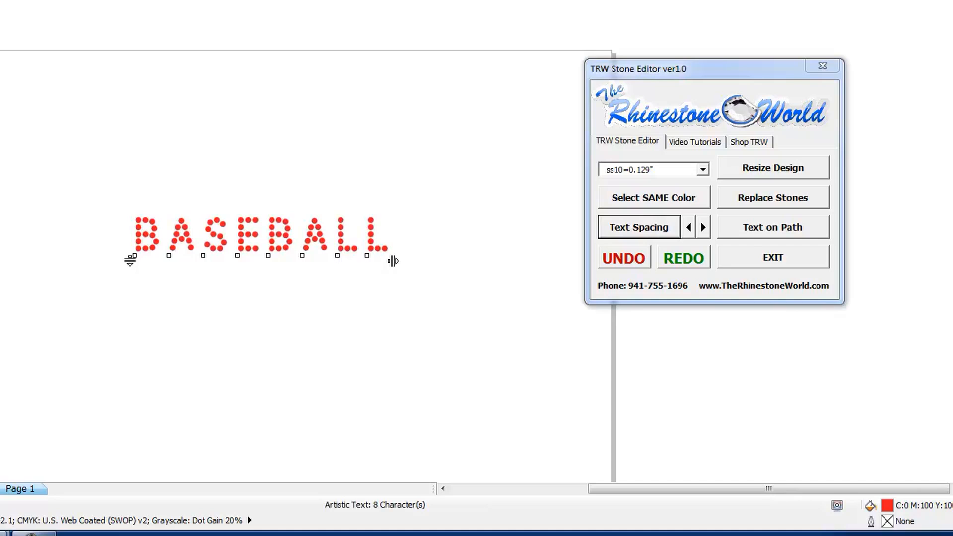
key("space")
Step: Replace the BASEBALL text with "RHS"
double_click(136, 230)
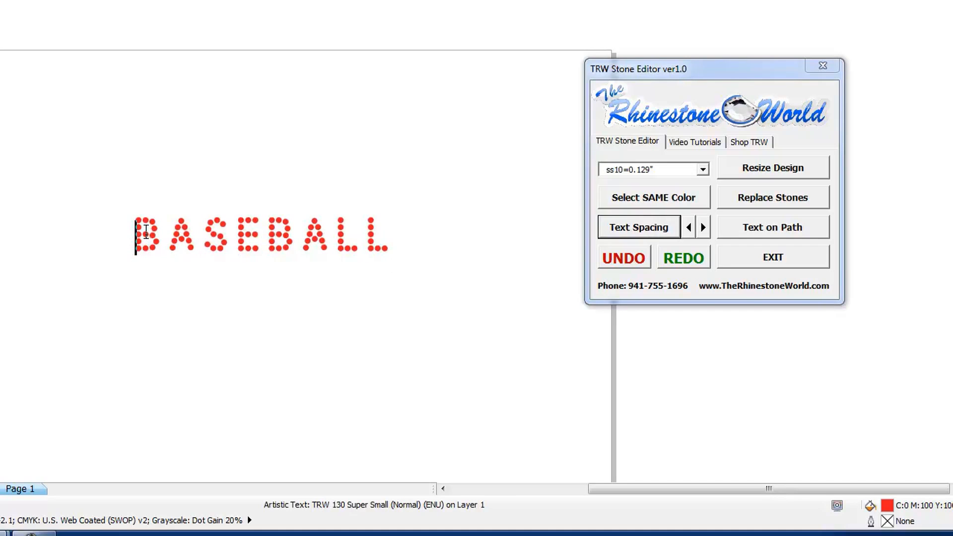
left_click_drag(136, 229, 401, 246)
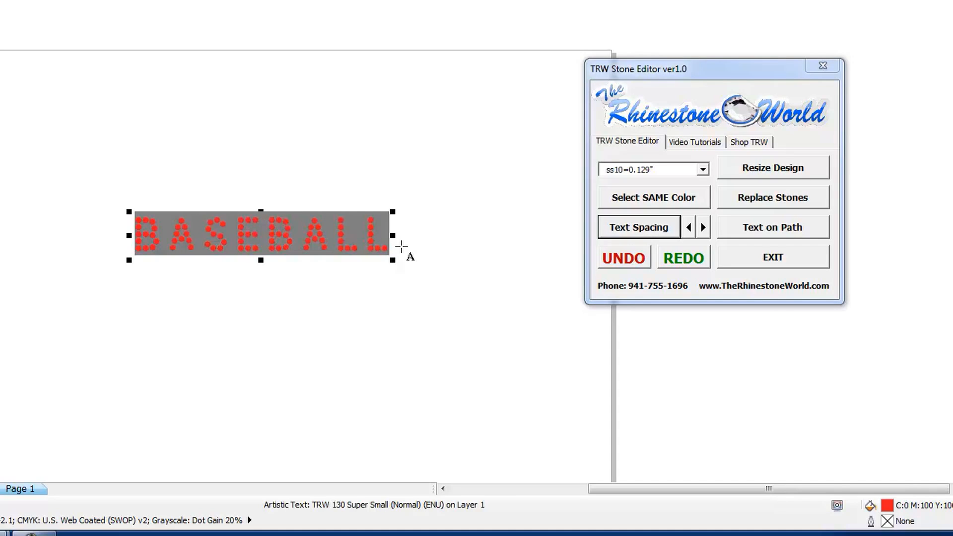
type("RH")
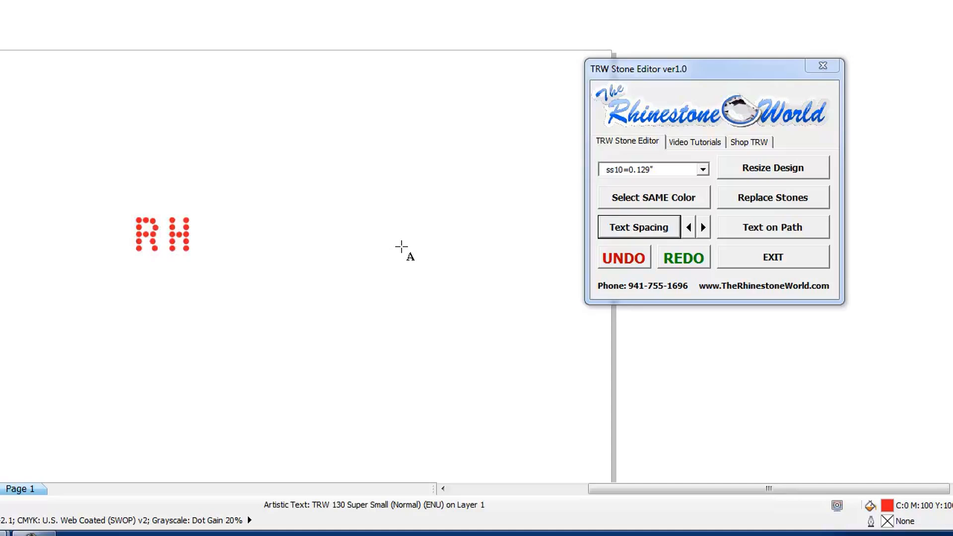
type("S")
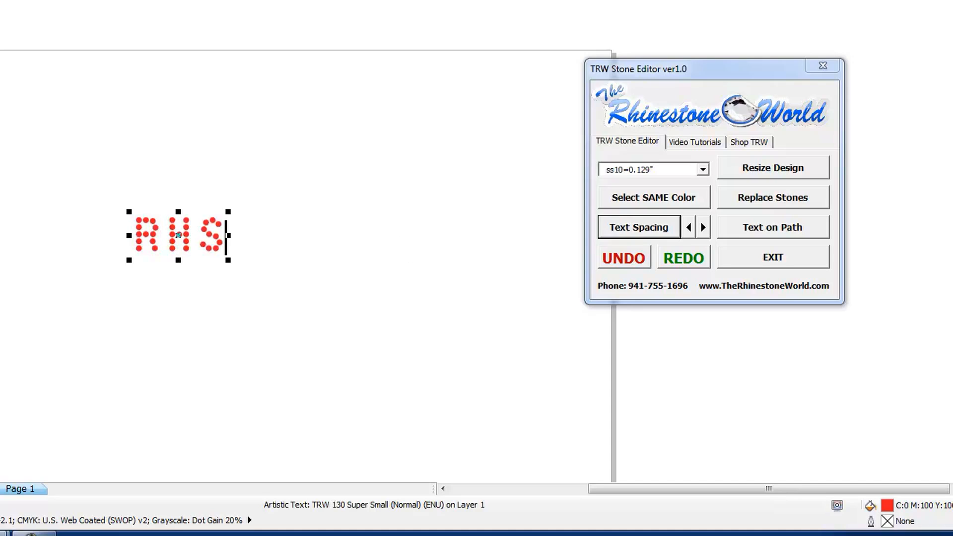
Step: Move the RHS text toward the middle of the page and change its font to TRW 2 Zebra RF
left_click_drag(192, 240, 399, 231)
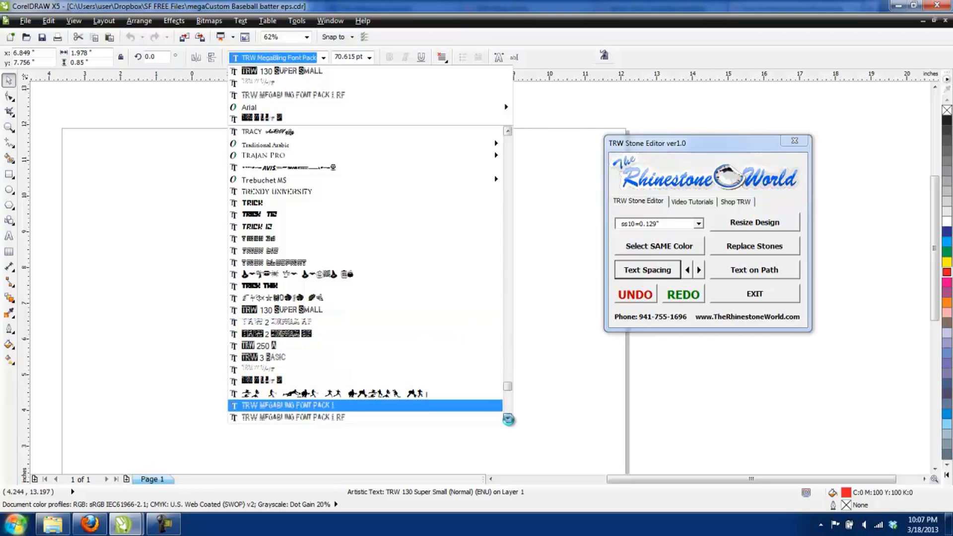
left_click(508, 418)
left_click(507, 418)
left_click(507, 418)
left_click(507, 419)
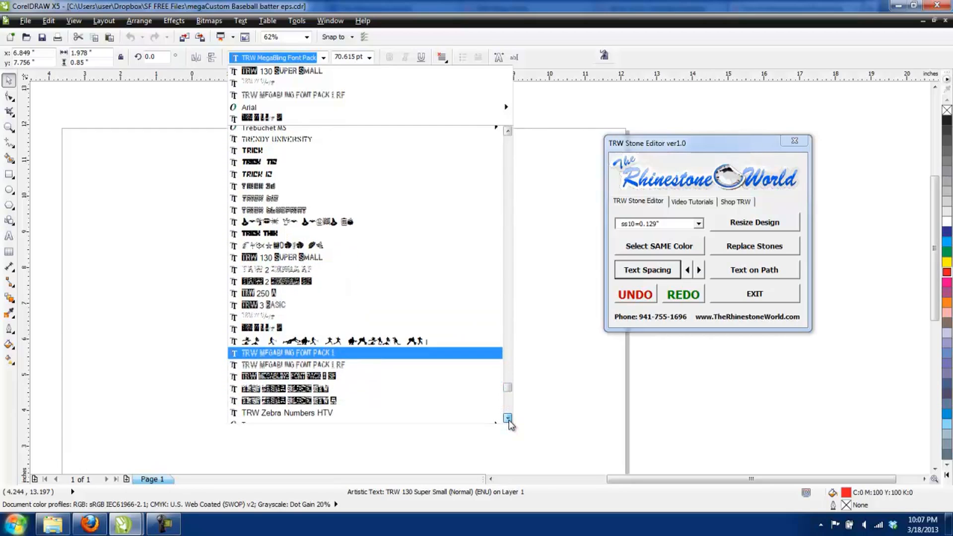
left_click(507, 419)
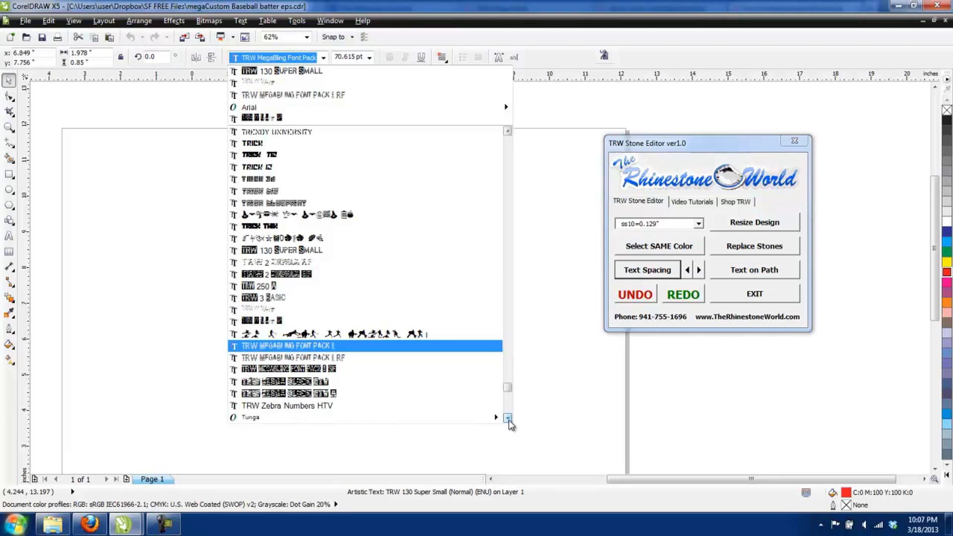
left_click(507, 418)
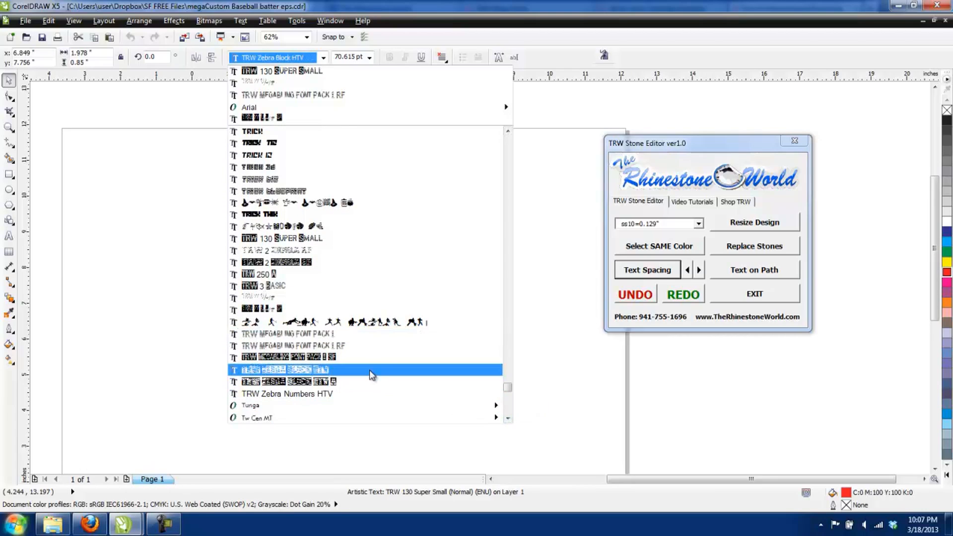
left_click(309, 251)
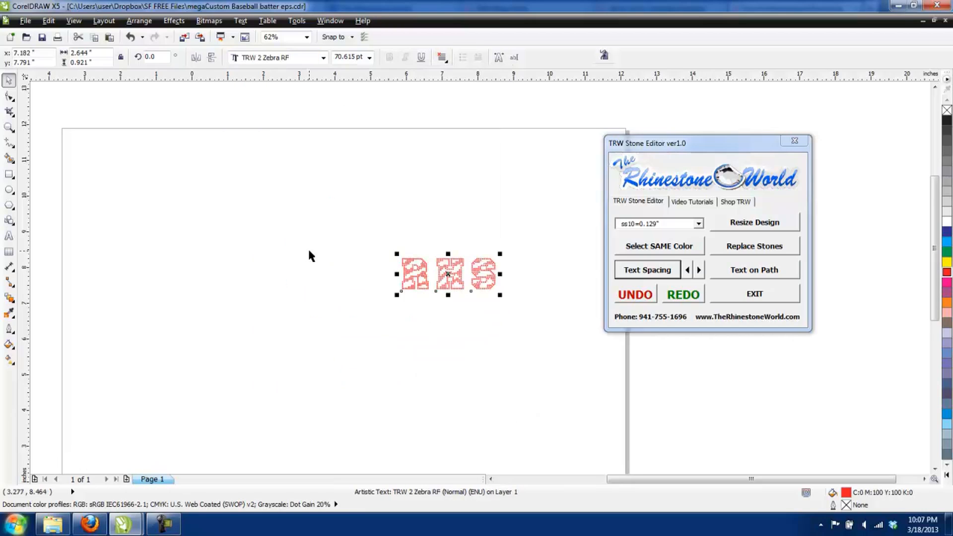
Step: Tighten the RHS letter spacing until the letters nearly touch and the text is about 2.2 inches wide
scroll(481, 273, "up", 3)
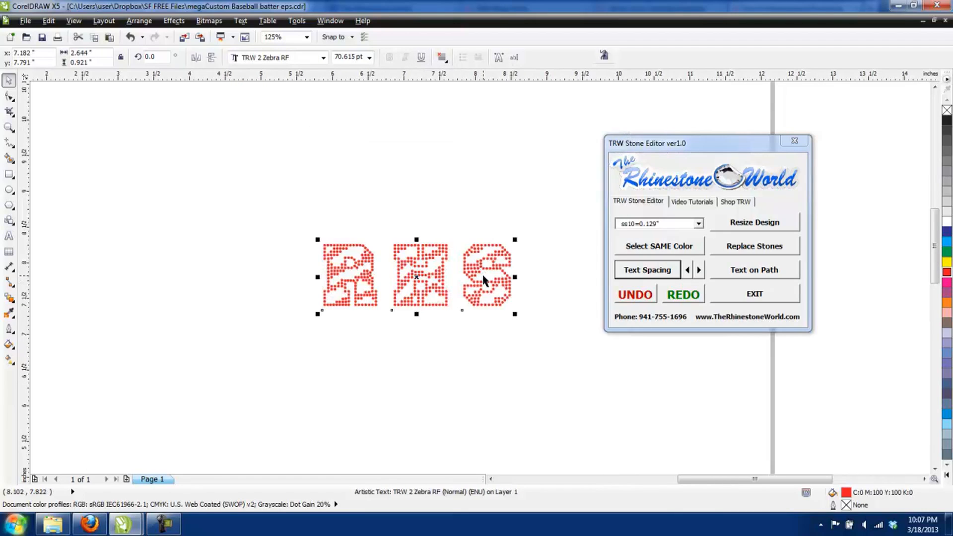
left_click(687, 270)
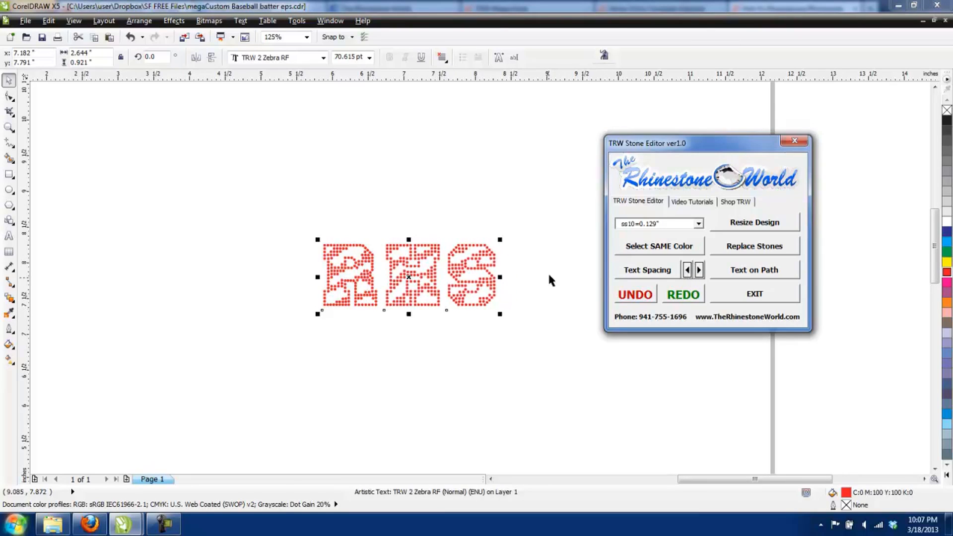
left_click(638, 274)
left_click_drag(500, 316, 478, 316)
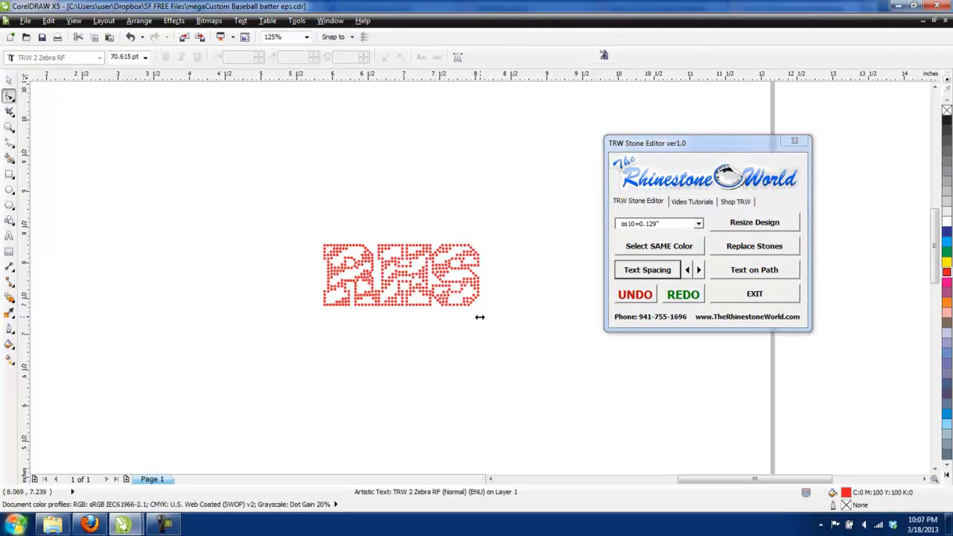
left_click(9, 80)
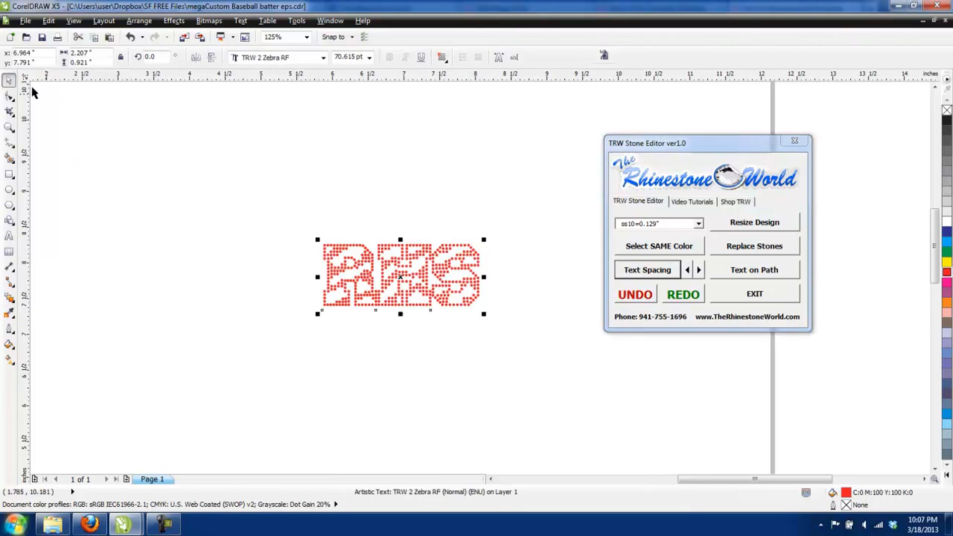
Step: Enlarge the RHS text proportionally and move it slightly lower on the page
scroll(448, 273, "down", 2)
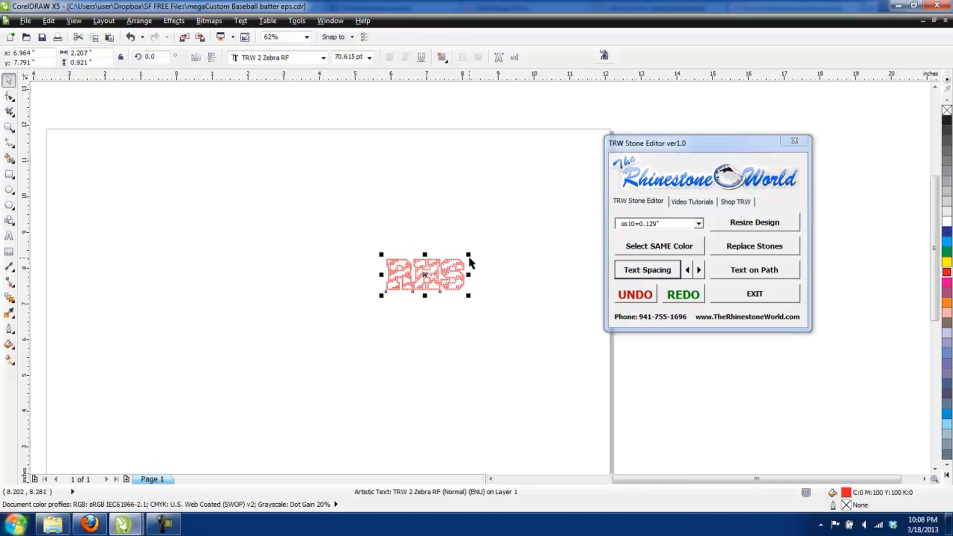
scroll(515, 234, "up", 3)
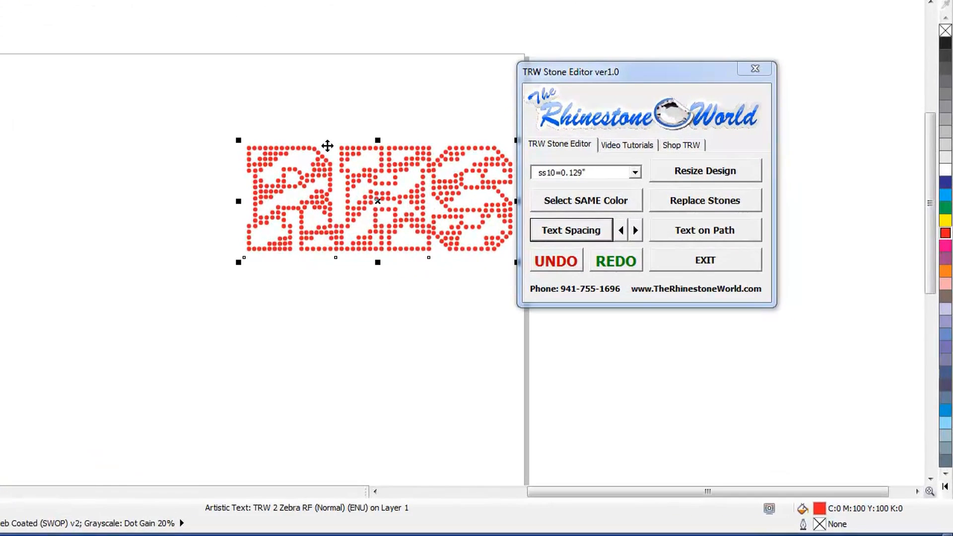
left_click_drag(238, 140, 121, 90)
left_click_drag(317, 147, 276, 179)
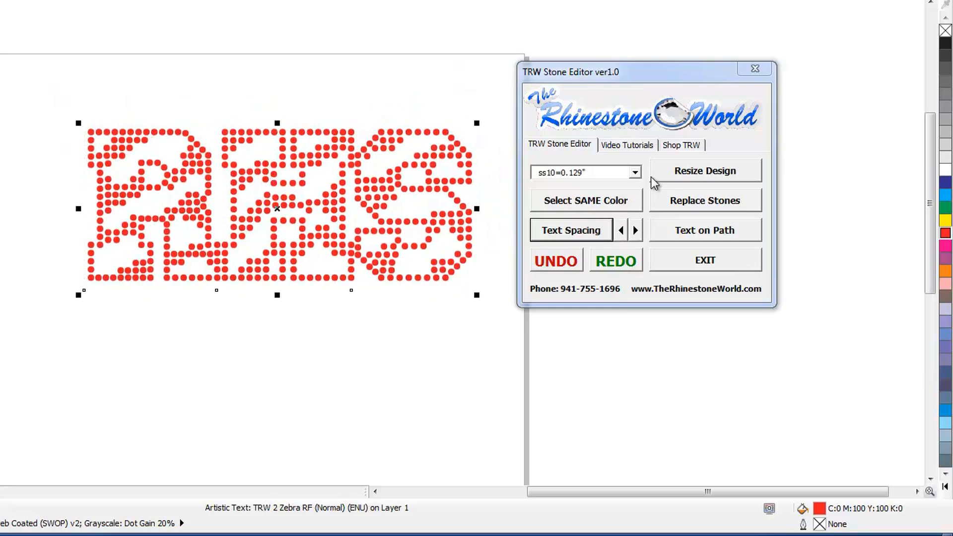
Step: Try resizing RHS for ss10=0.129" stones, undo that resize and scale the text down slightly
left_click(686, 172)
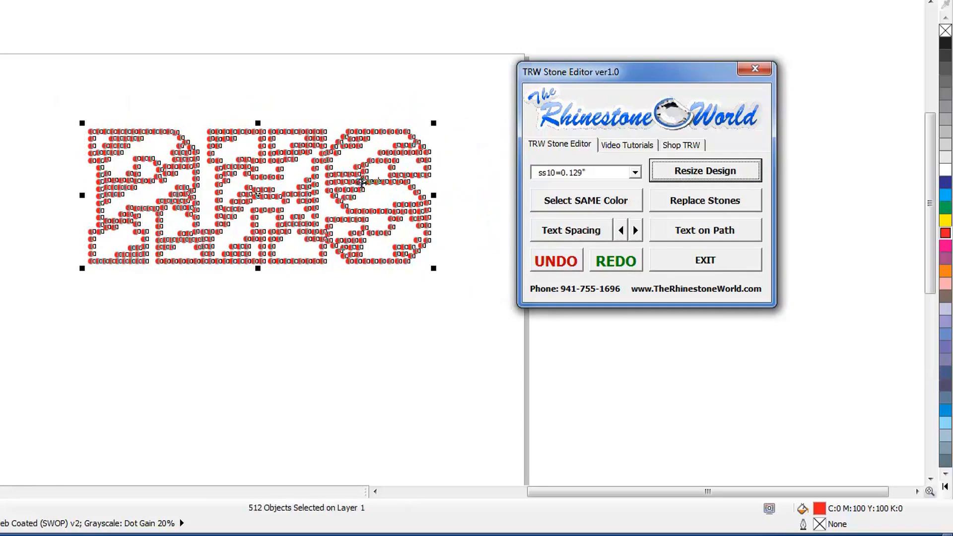
left_click(556, 261)
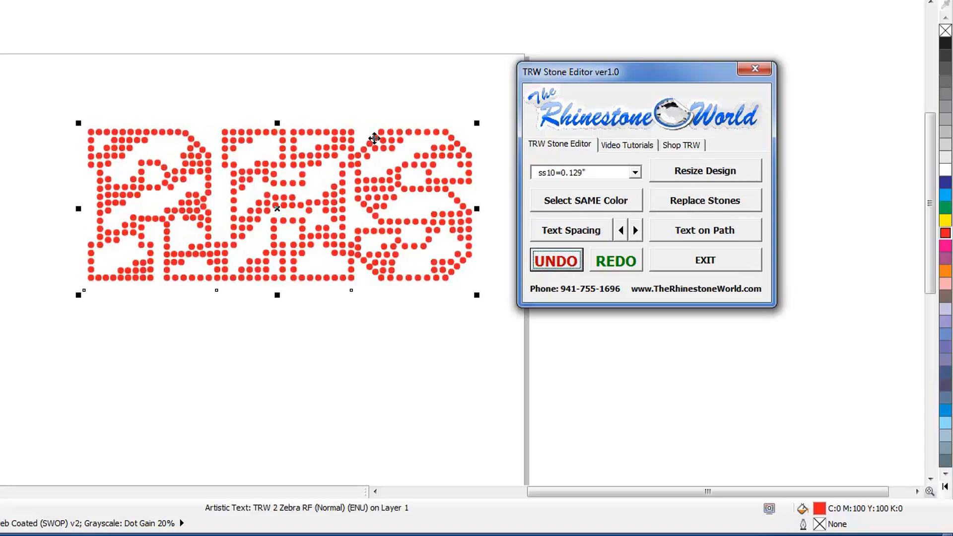
left_click_drag(480, 125, 443, 144)
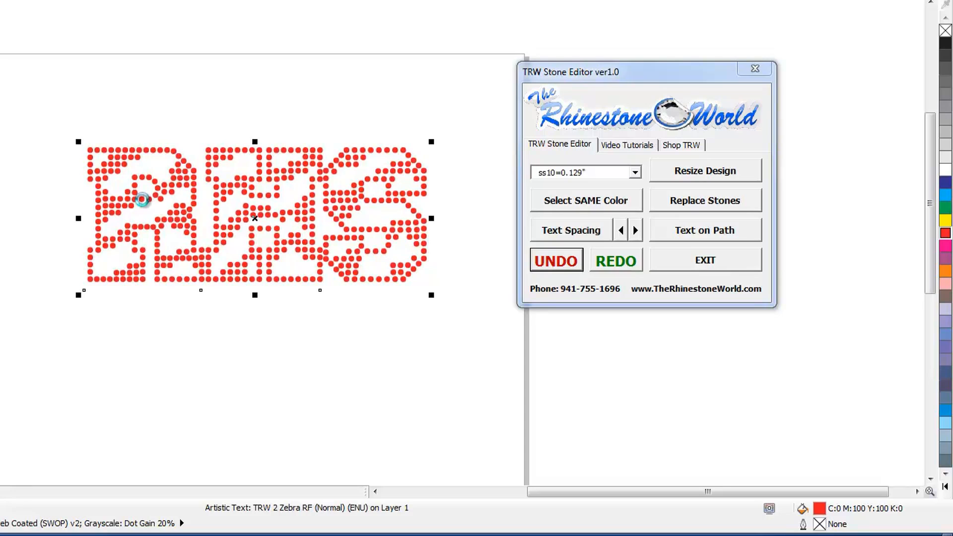
Step: Duplicate the RHS text in place, retype the copy as lowercase rhs and color its stones black
double_click(107, 210)
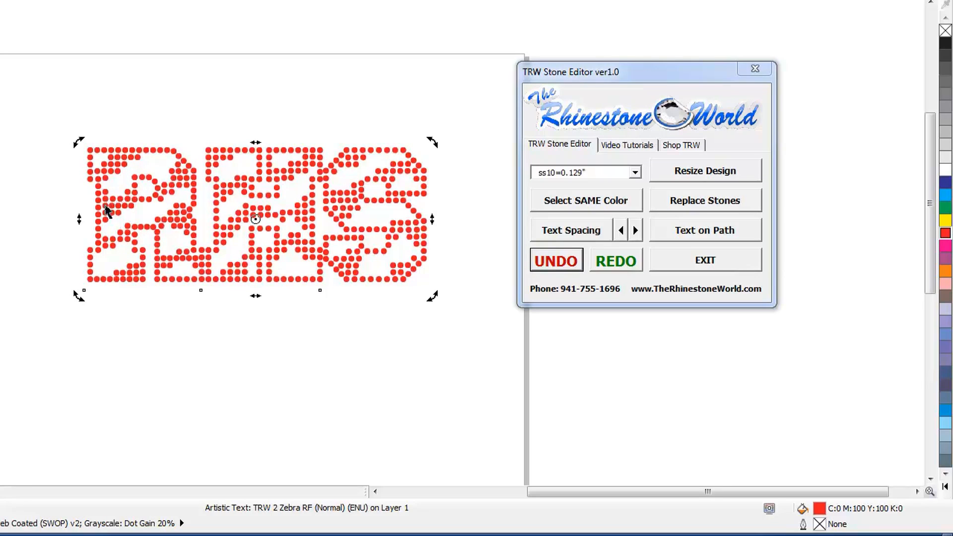
left_click_drag(107, 210, 404, 220)
type("rhs")
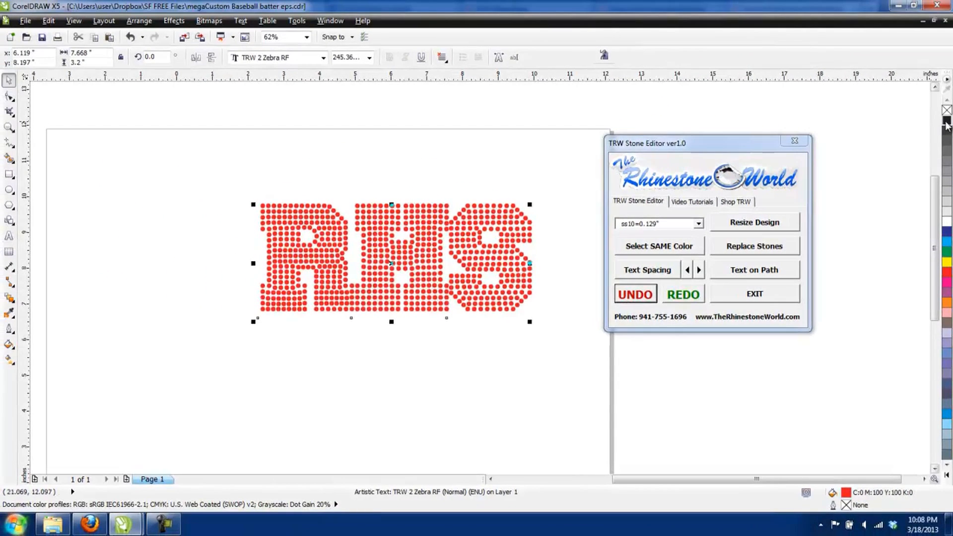
left_click(946, 122)
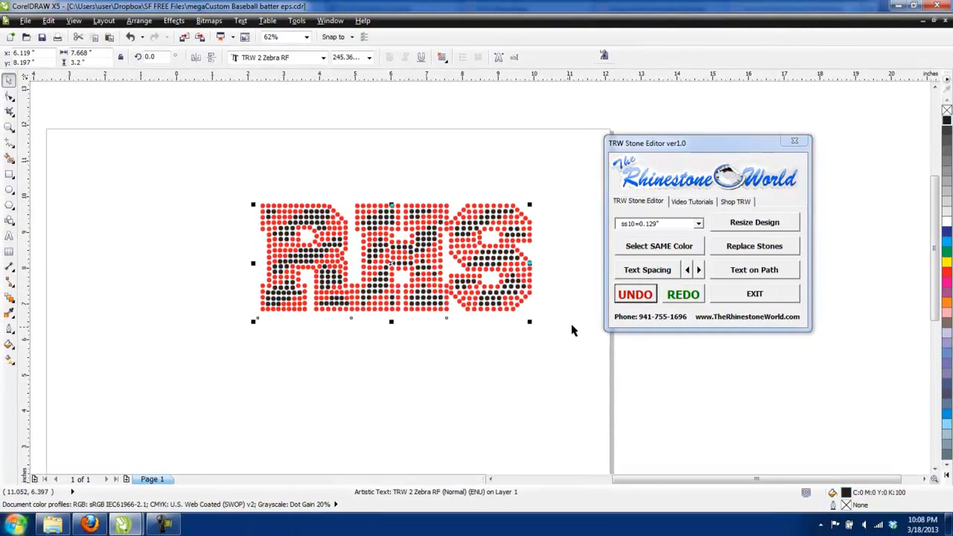
left_click(516, 359)
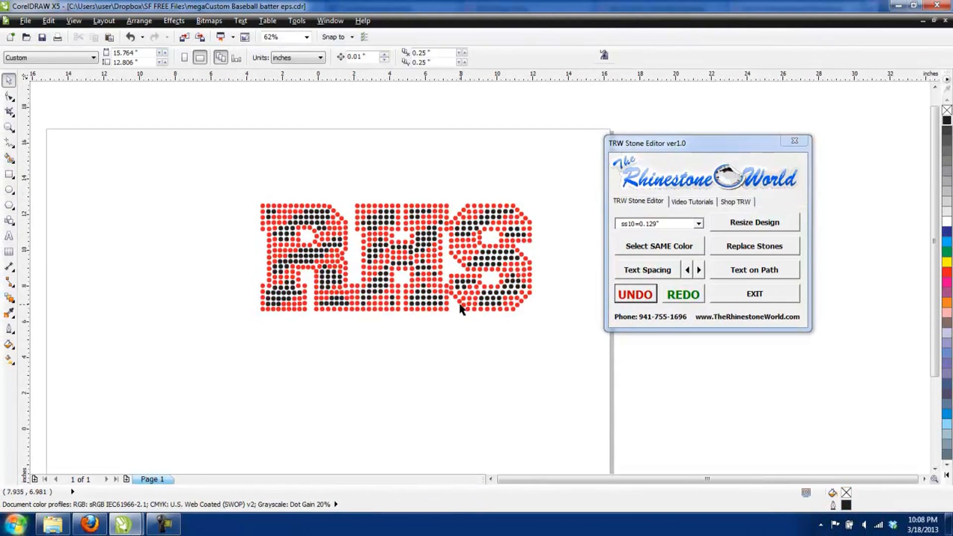
Step: Try to adjust the spacing of both overlapping RHS texts at once with the stone editor's Text Spacing command
scroll(461, 308, "down", 2)
scroll(433, 291, "up", 2)
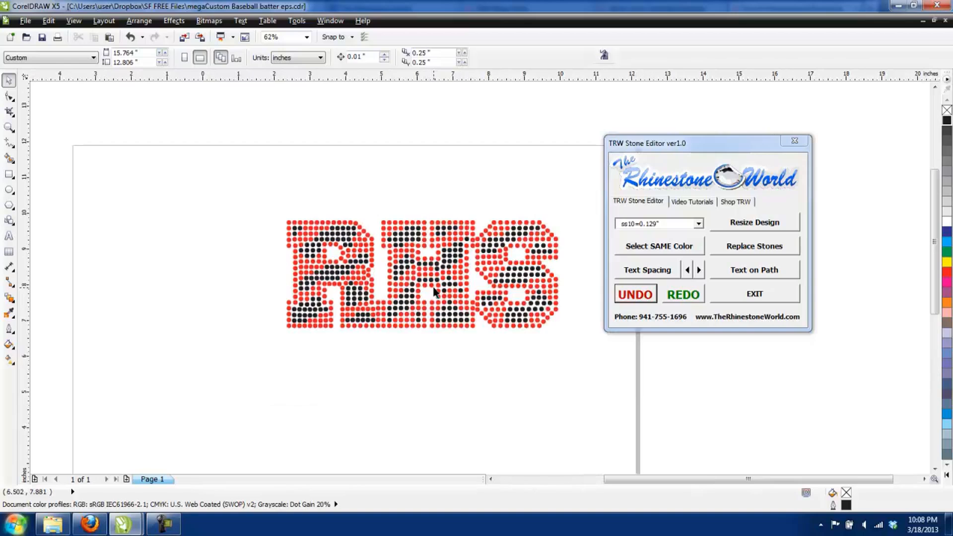
left_click_drag(260, 198, 582, 354)
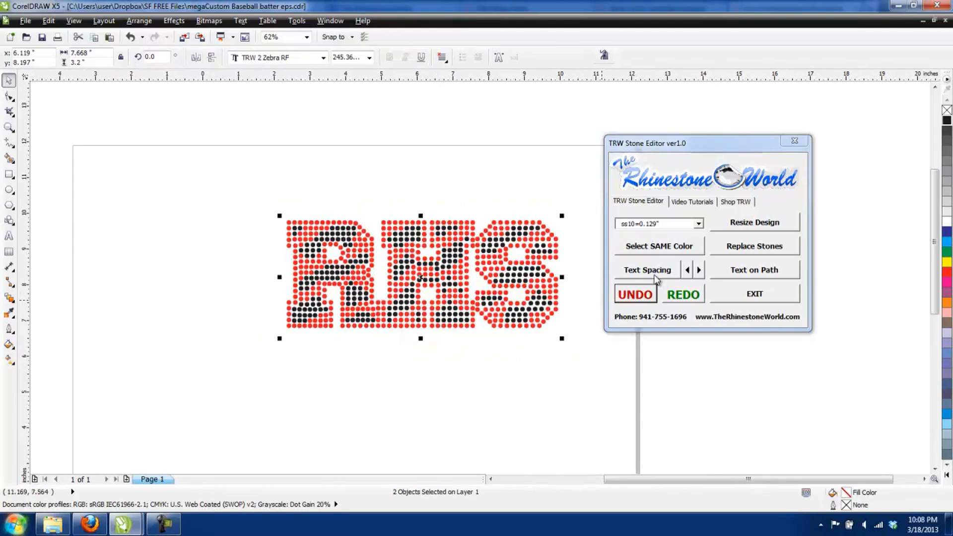
left_click(655, 272)
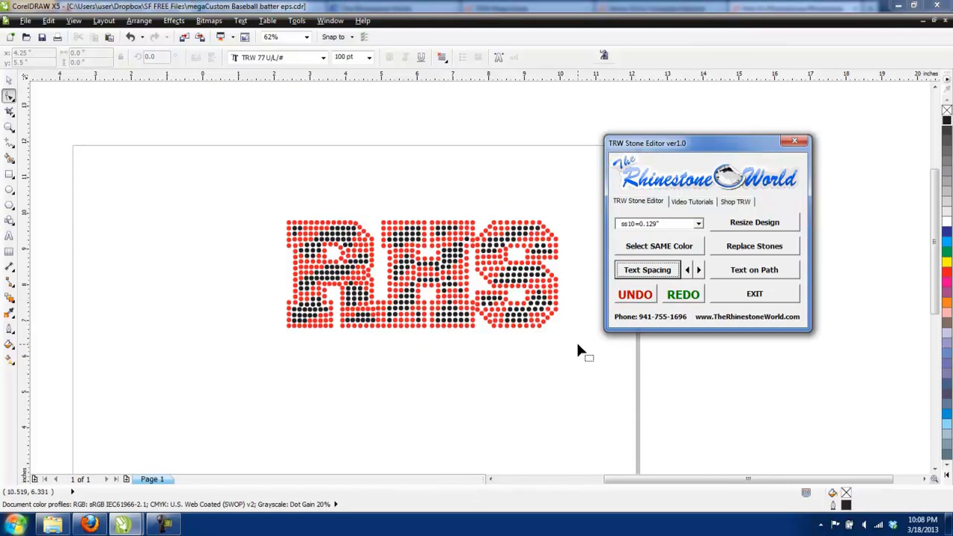
left_click(9, 81)
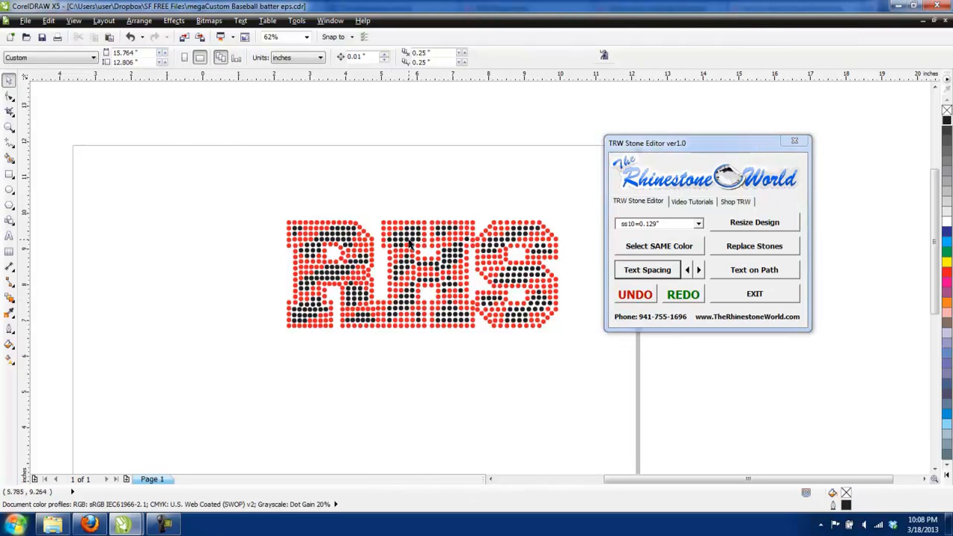
left_click(410, 242)
left_click_drag(246, 187, 615, 368)
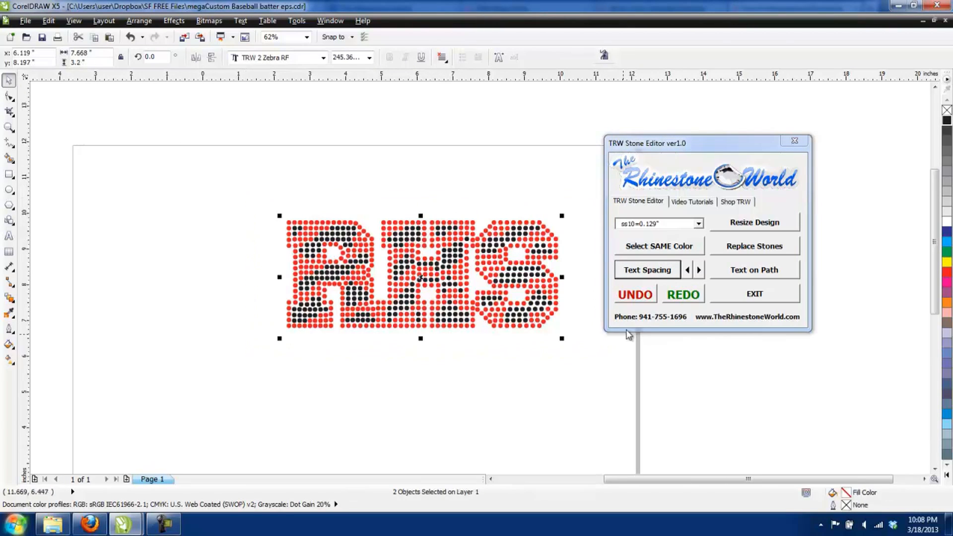
left_click(655, 276)
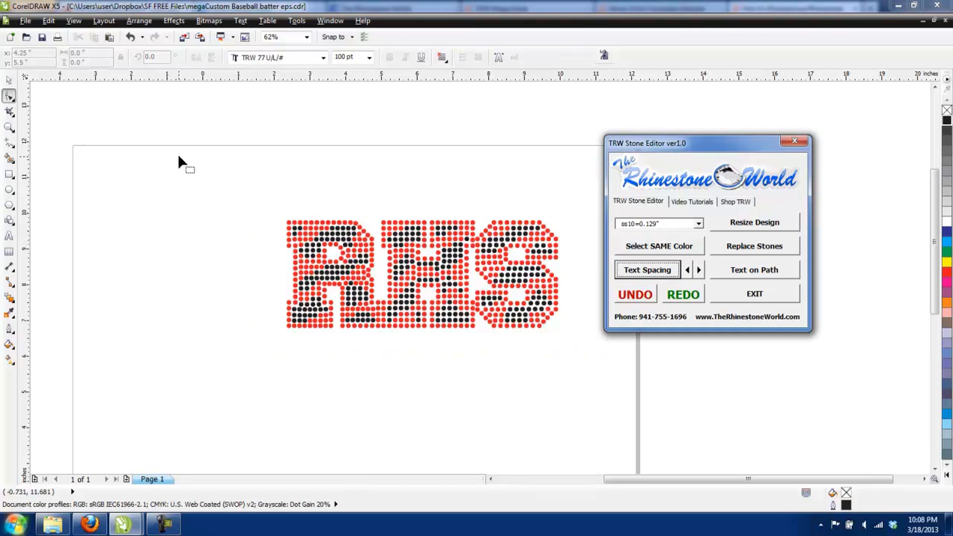
left_click_drag(180, 156, 519, 342)
left_click(10, 81)
Step: Select the red and black RHS texts together and widen their letter spacing in small increments
left_click_drag(247, 179, 583, 358)
left_click(700, 270)
left_click(700, 270)
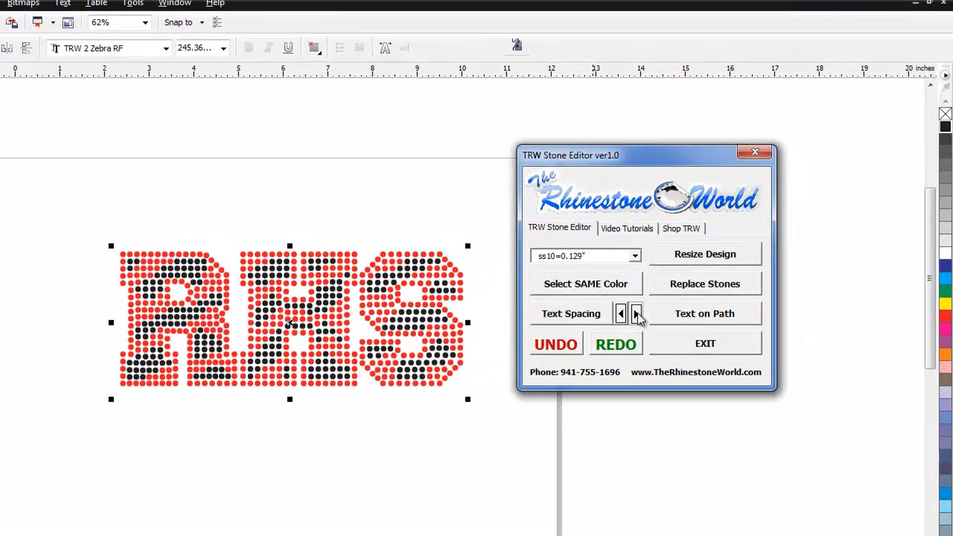
left_click(638, 315)
left_click(638, 315)
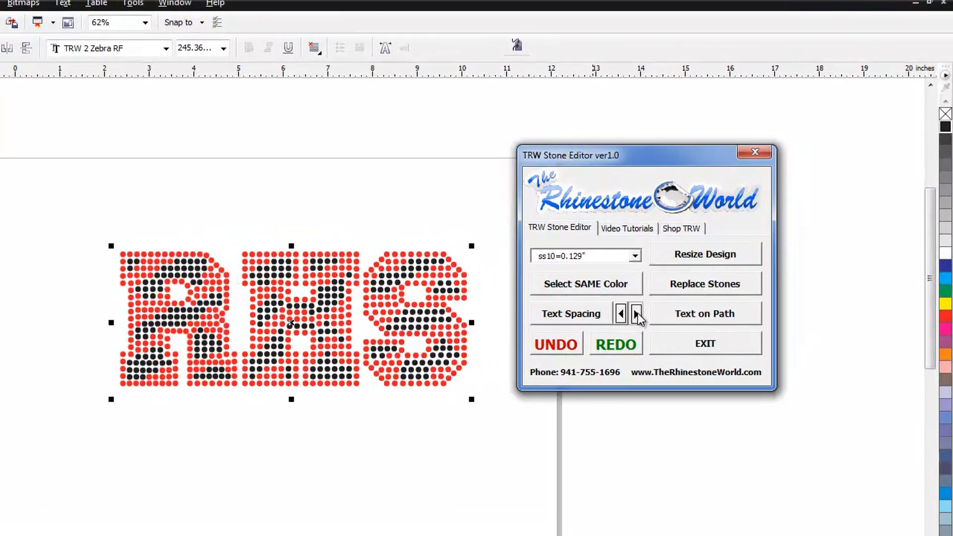
left_click(638, 314)
left_click(638, 315)
left_click(638, 314)
left_click(638, 315)
left_click(637, 315)
left_click(638, 314)
left_click(638, 316)
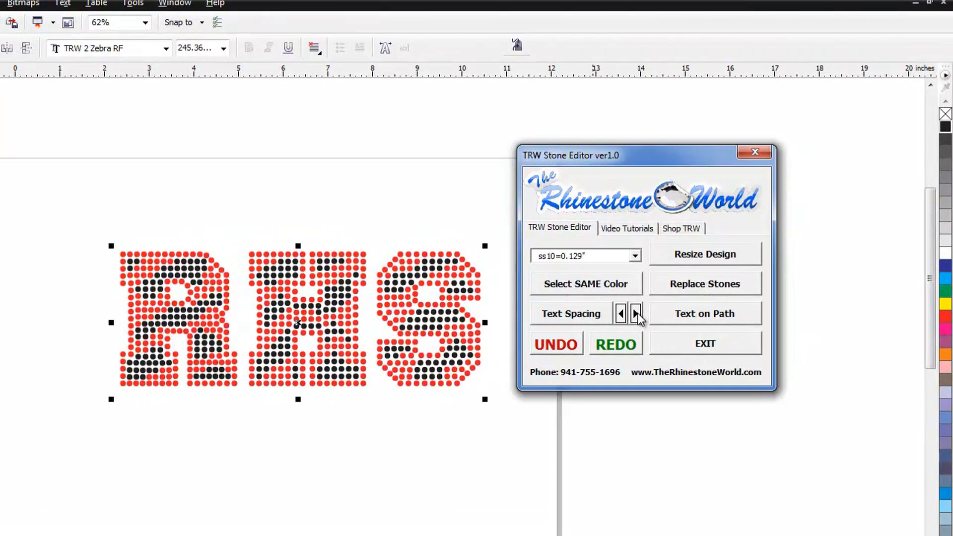
left_click(639, 316)
left_click(638, 316)
Step: Tighten the spacing of both RHS texts until the letters nearly touch, with a slight widening at the end
left_click(622, 318)
left_click(622, 318)
left_click(622, 318)
left_click(621, 318)
left_click(620, 317)
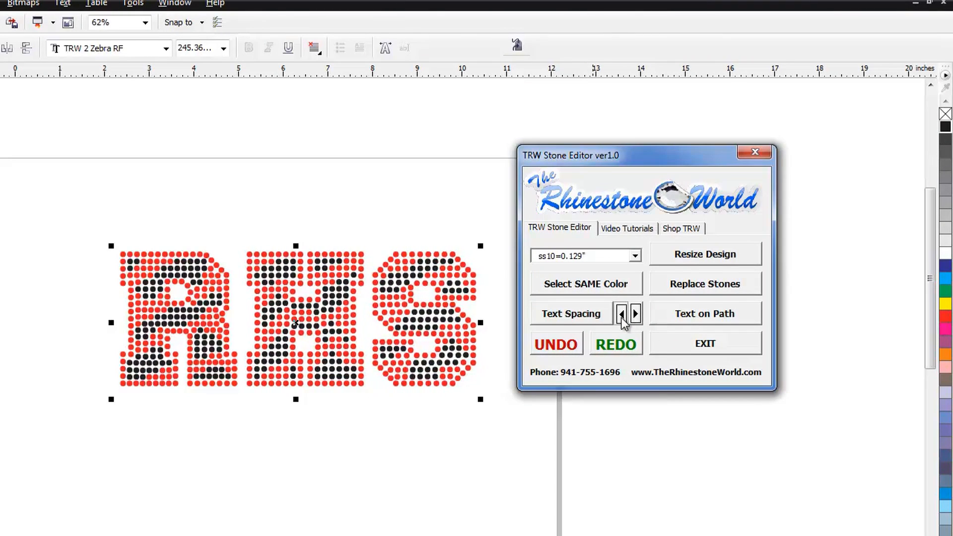
left_click(621, 317)
left_click(621, 317)
left_click(621, 317)
left_click(621, 317)
left_click(621, 317)
left_click(621, 317)
left_click(621, 317)
left_click(621, 317)
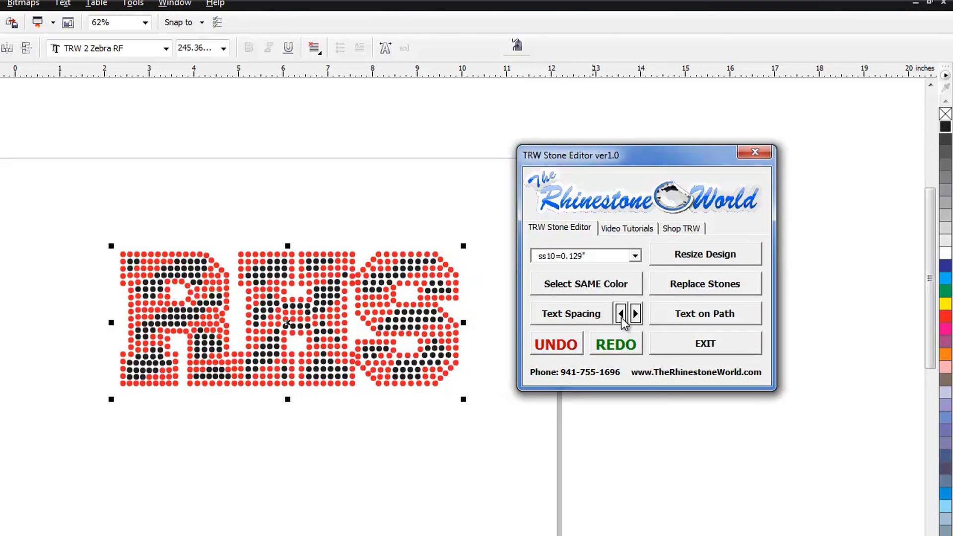
left_click(636, 315)
left_click(637, 315)
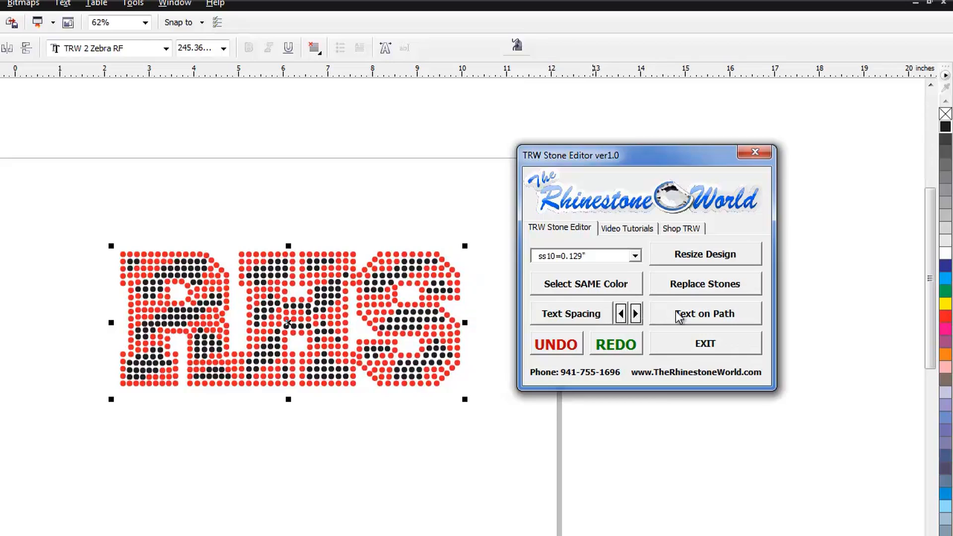